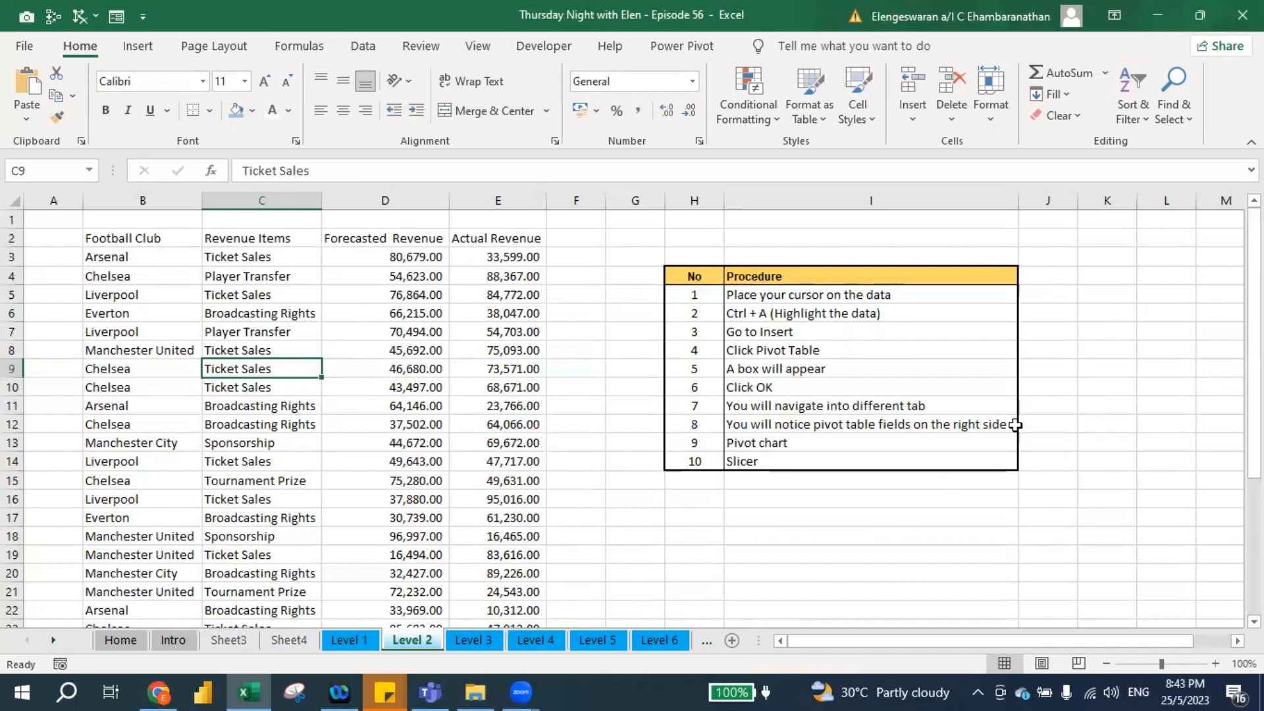
- Create a PivotTable on a new worksheet from the entire football club revenue data range on the Level 2 sheet
left_click(413, 260)
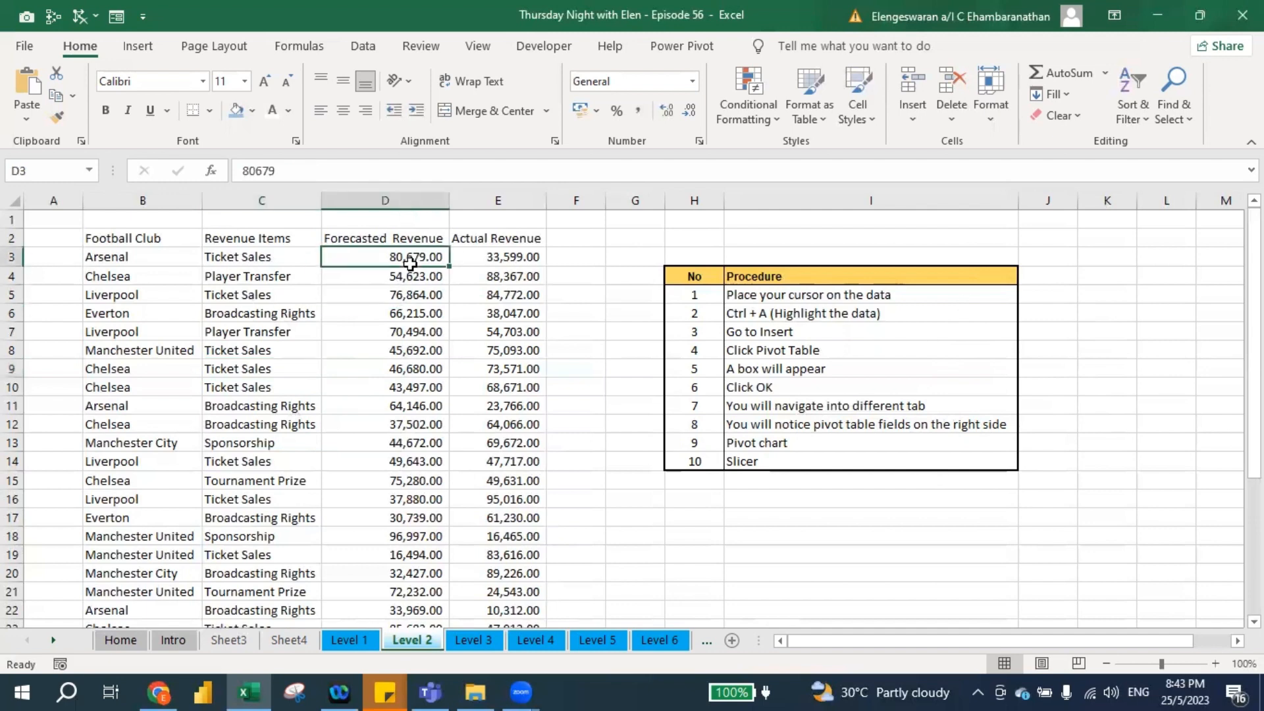
left_click(337, 329)
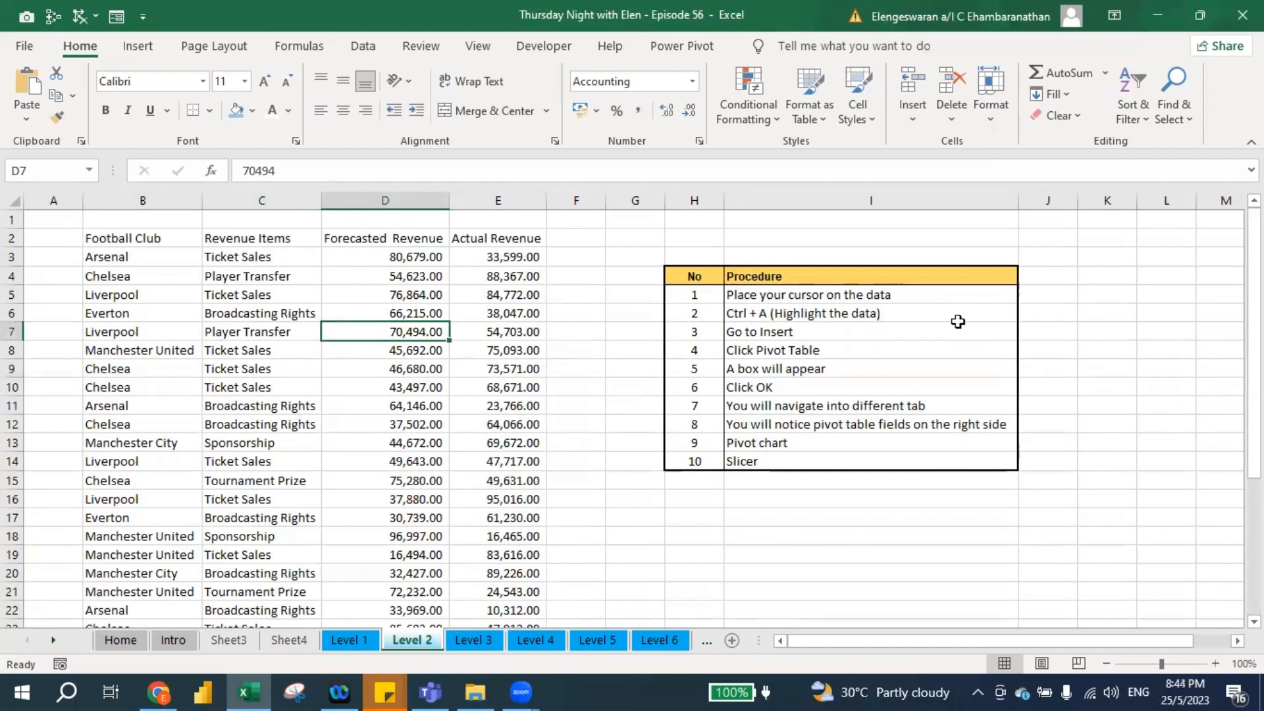
key("ctrl+a")
key("ctrl+q")
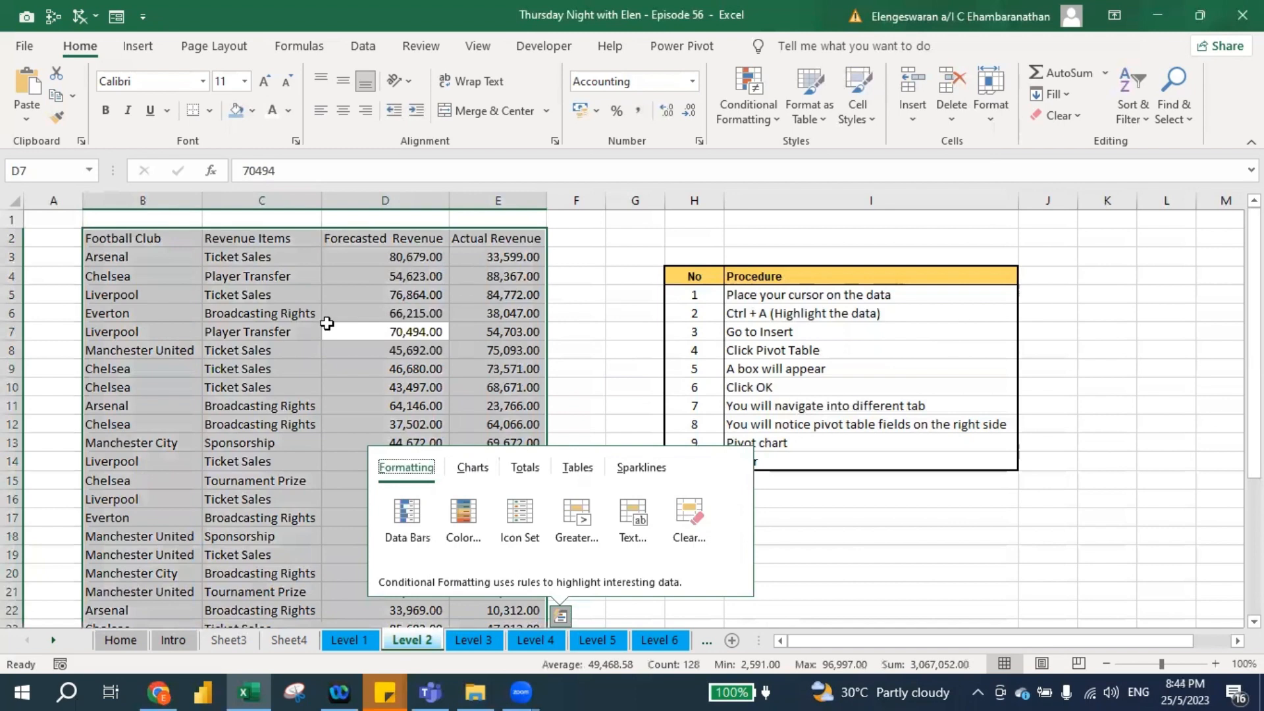
key("Escape")
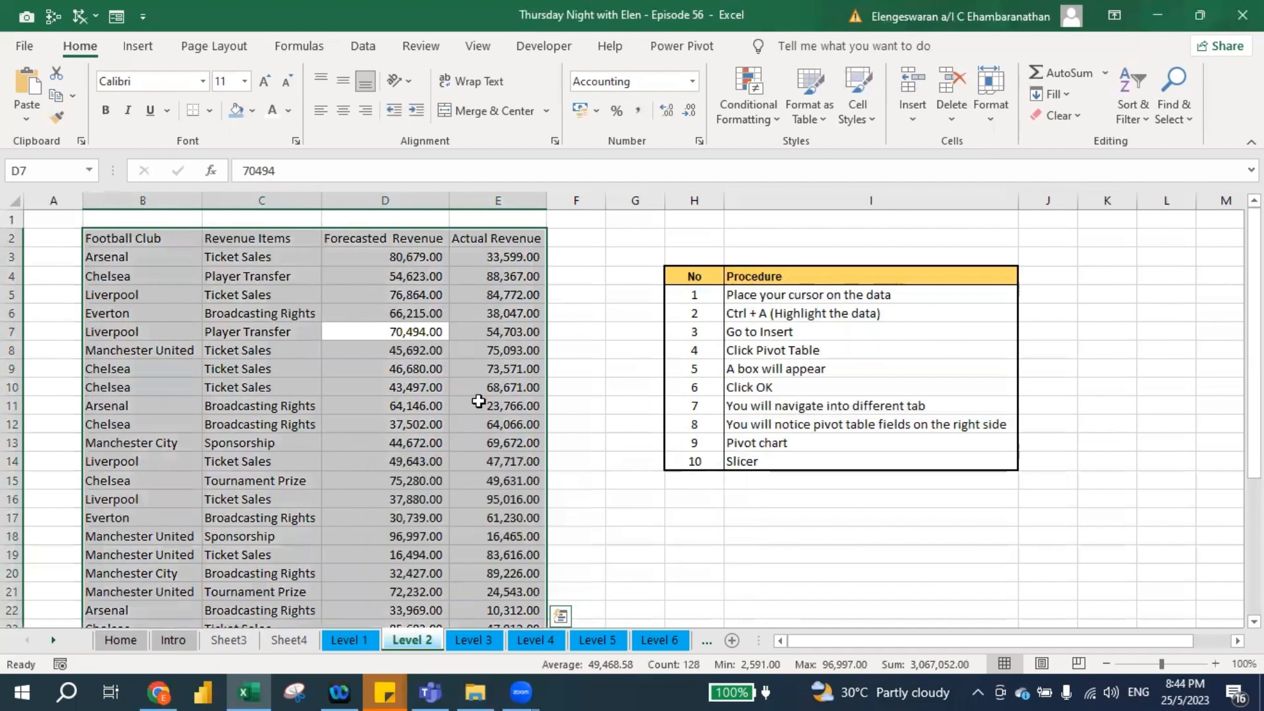
left_click(130, 55)
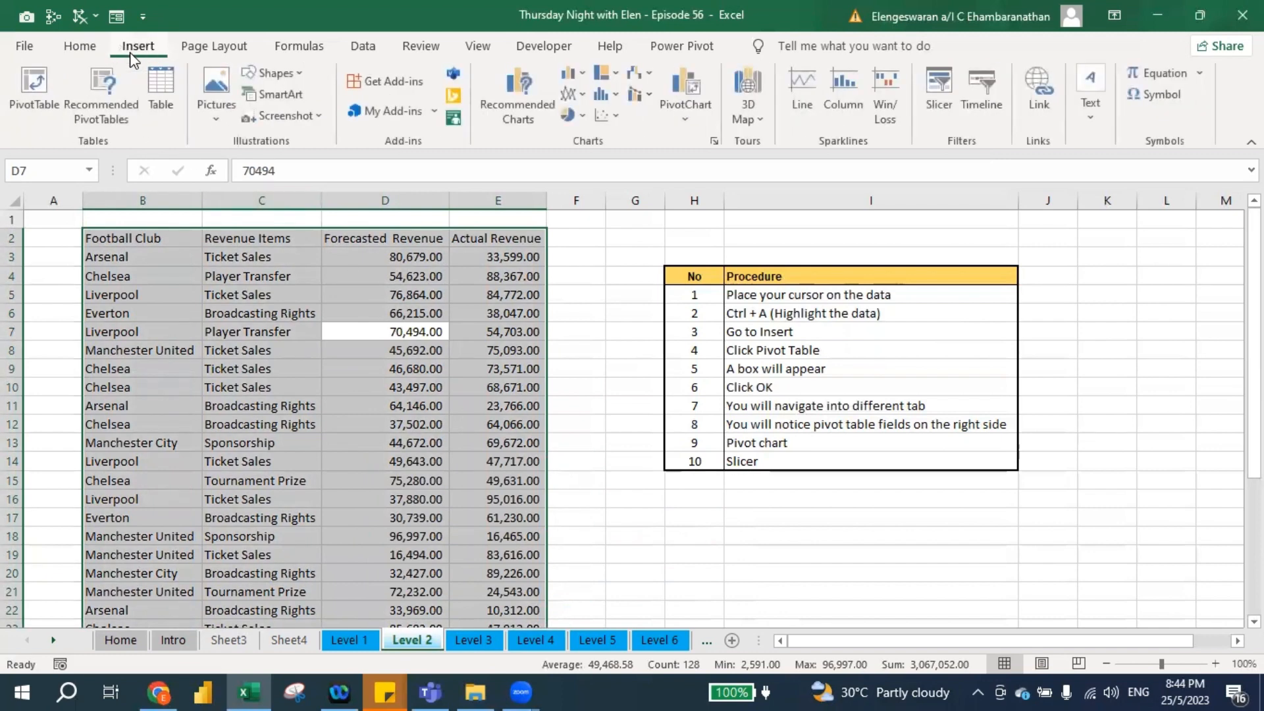
left_click(34, 85)
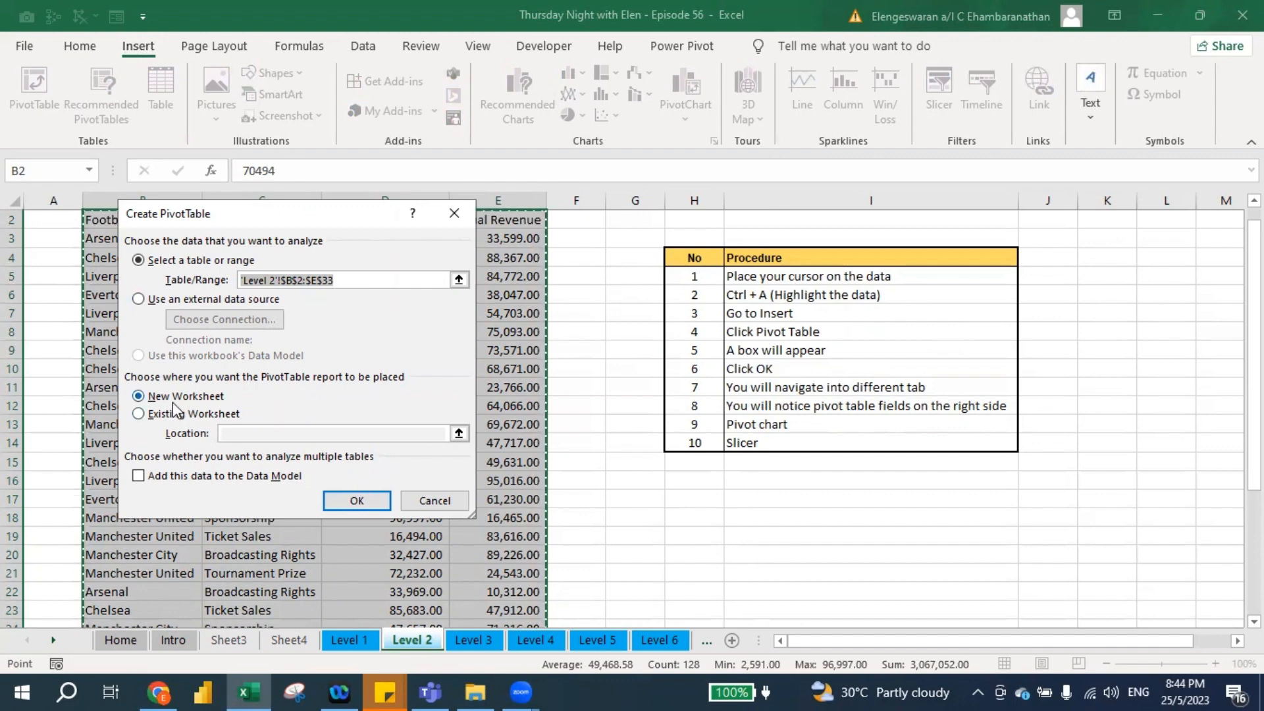
left_click(383, 500)
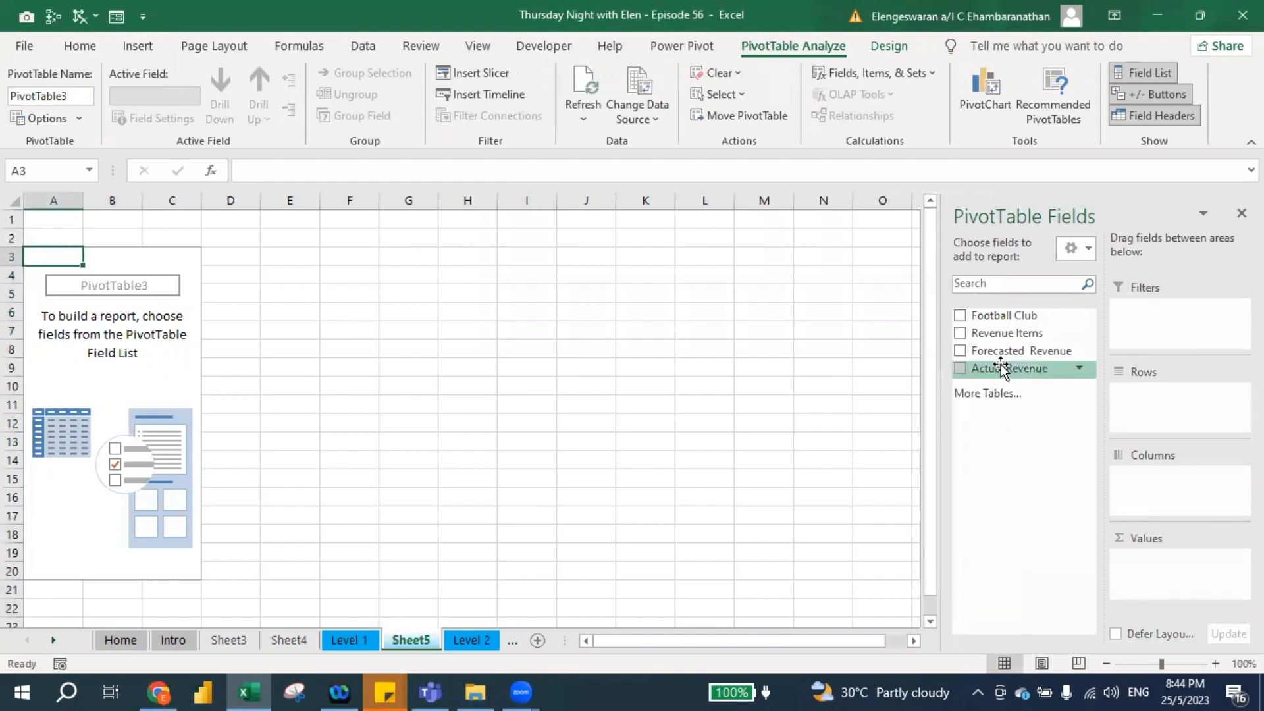
- Lay out the PivotTable with Revenue Items as rows and Forecasted Revenue and Actual Revenue as summed values
left_click_drag(1026, 334, 1159, 395)
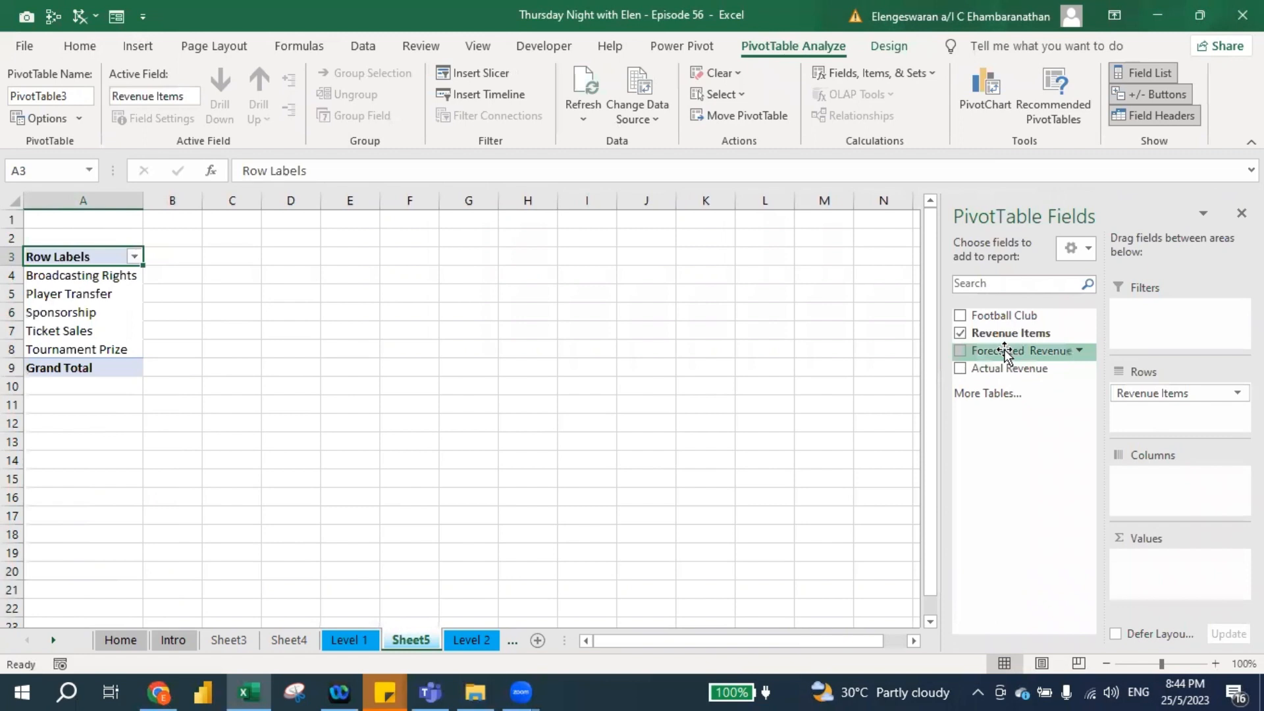
left_click_drag(1007, 353, 1162, 555)
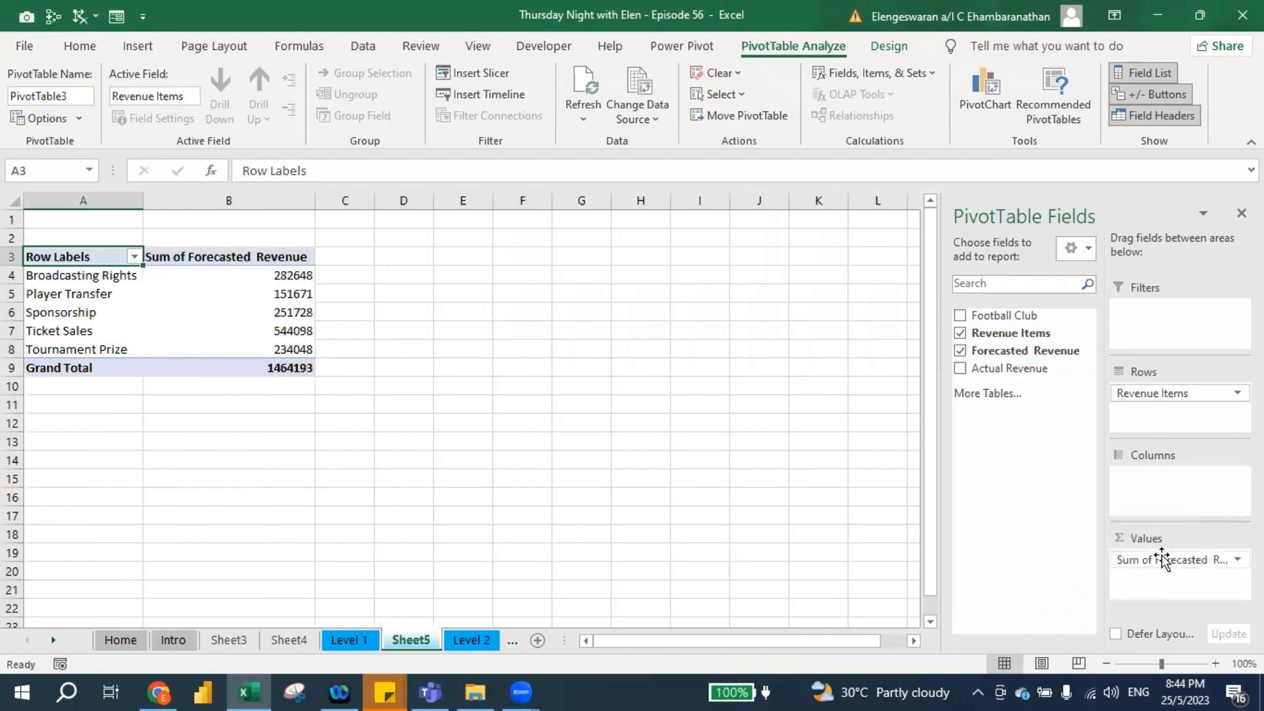
left_click(960, 370)
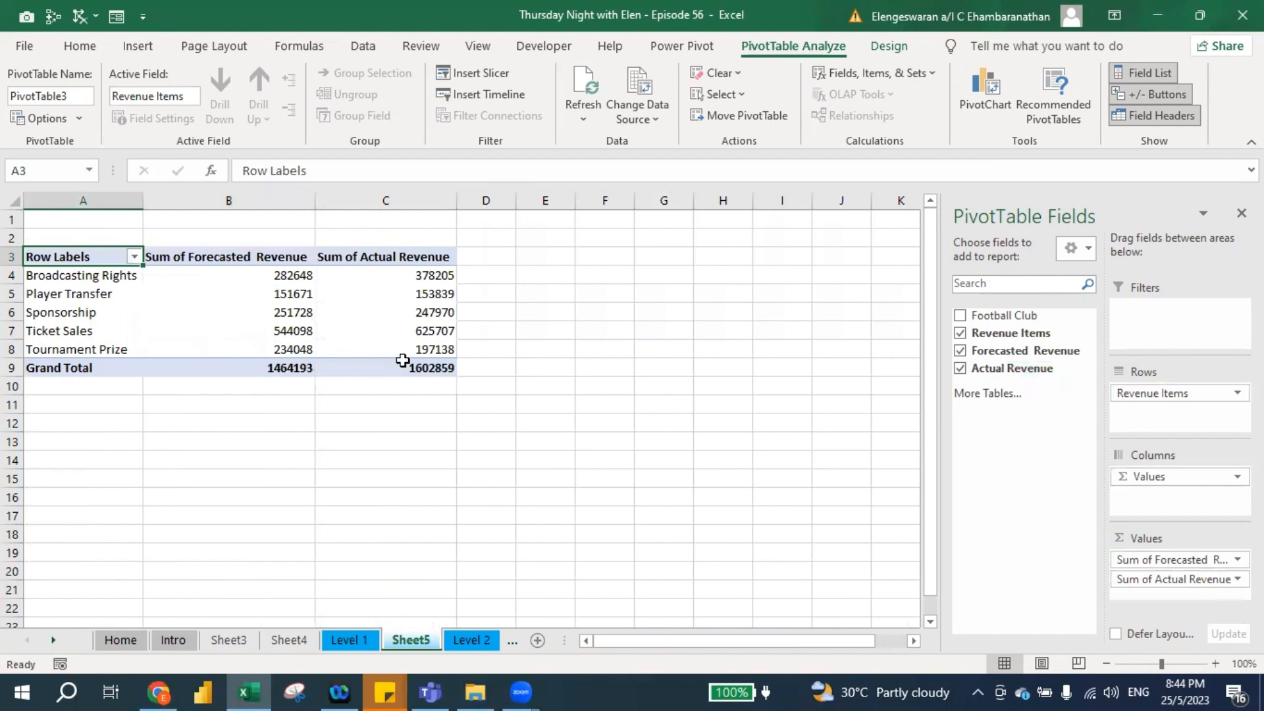
- Format all forecasted and actual revenue values, including the grand totals, as Accounting with 0 decimal places and no currency symbol
left_click(258, 278)
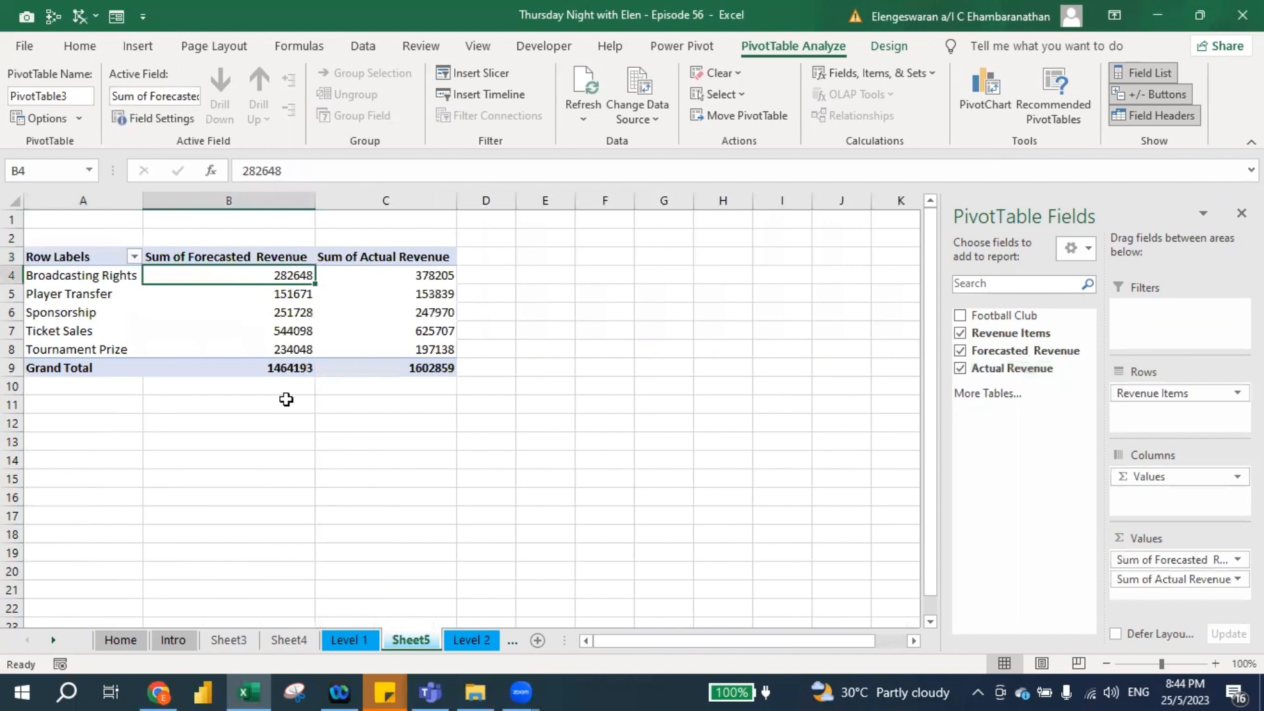
key("ctrl+shift+Down")
key("ctrl+shift+Right")
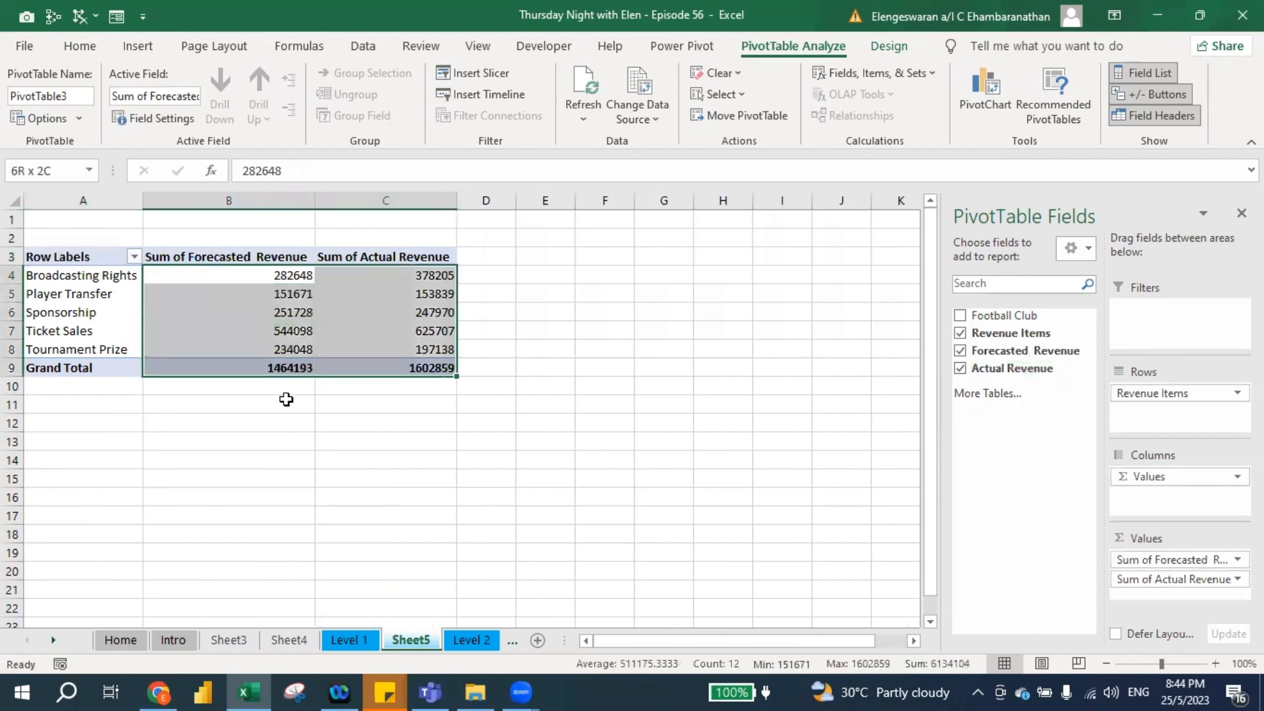
right_click(245, 276)
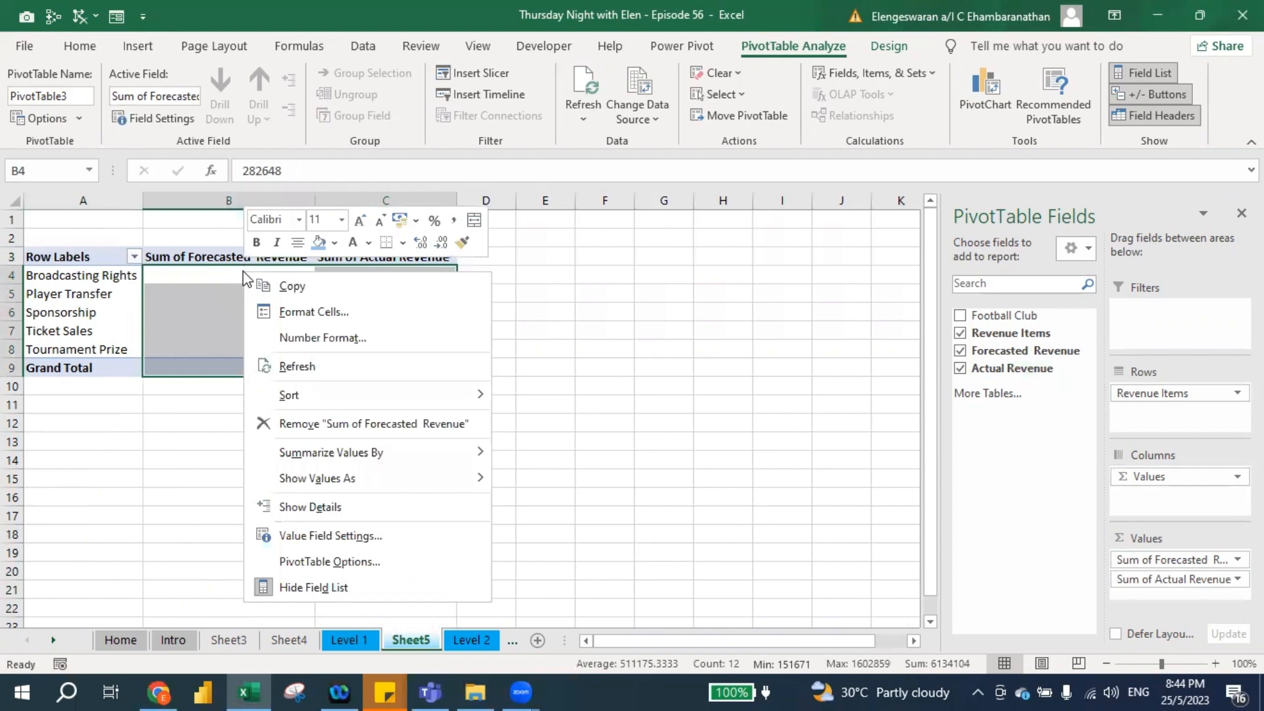
left_click(303, 314)
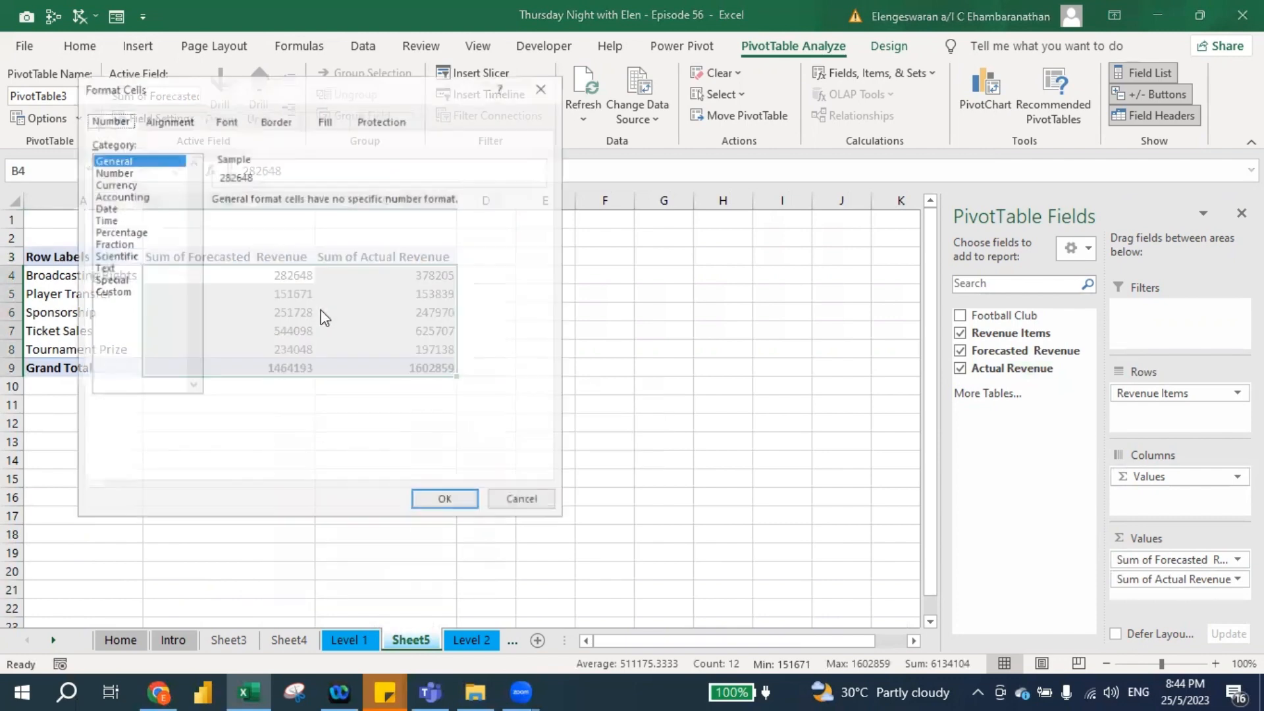
left_click(115, 196)
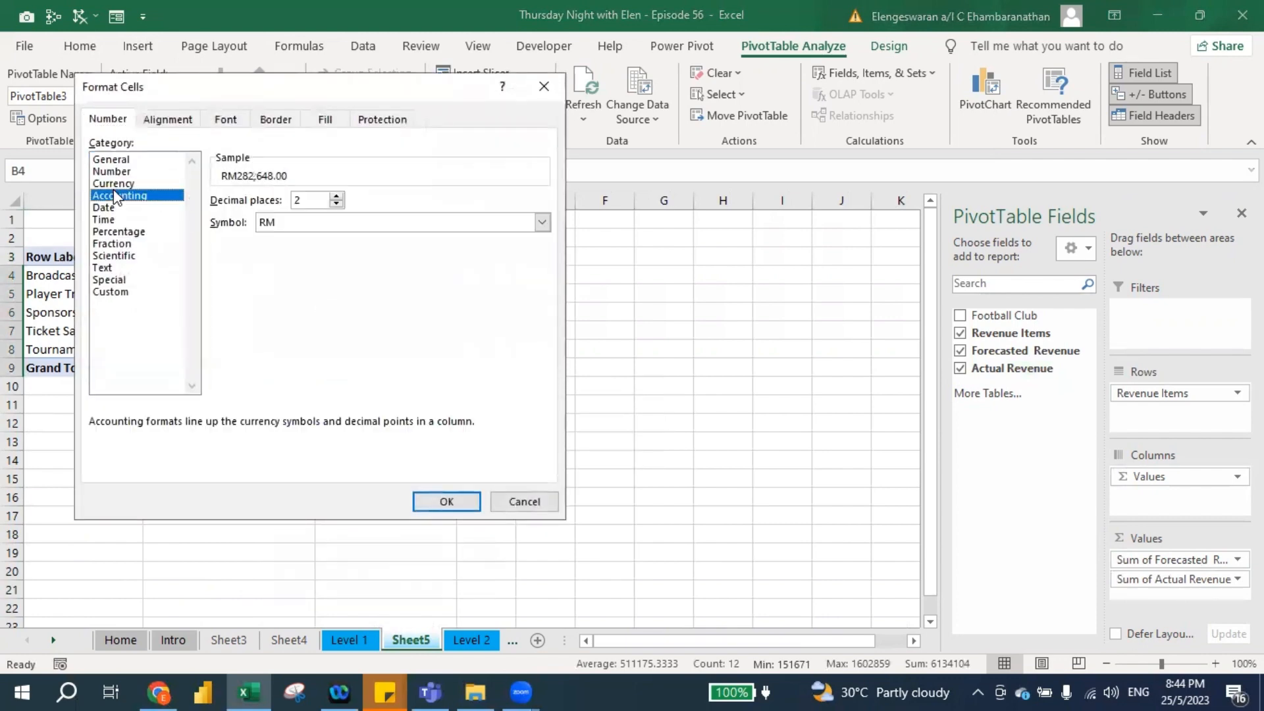
left_click(336, 205)
left_click(282, 223)
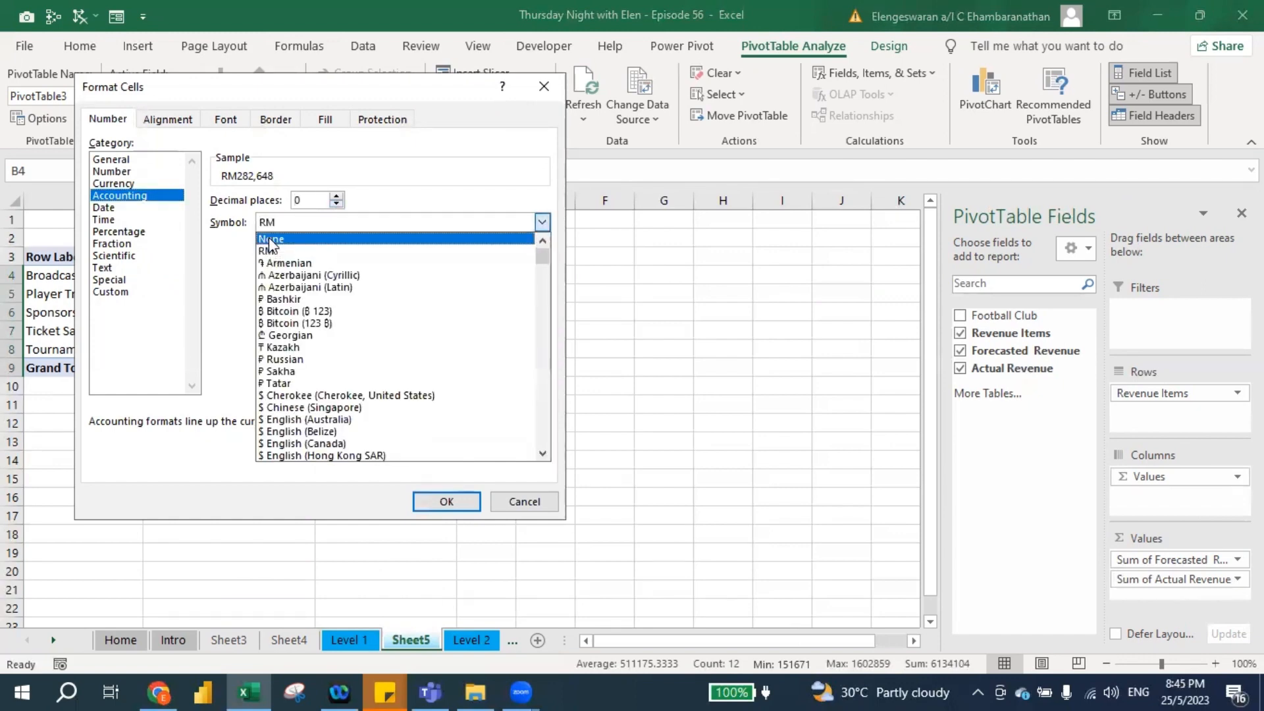
left_click(270, 239)
left_click(450, 502)
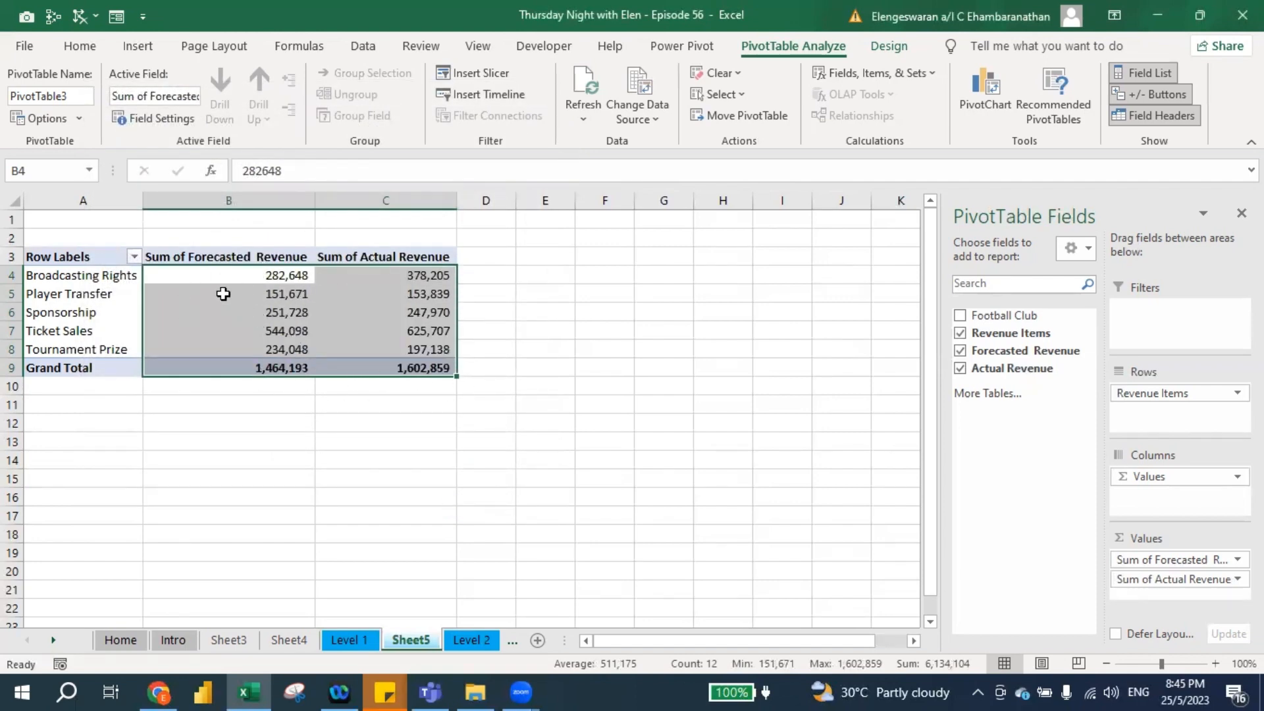
- Add a calculated field named Variance Analysis to the PivotTable with the formula = 'Forecasted Revenue' - 'Actual Revenue'
left_click(196, 272)
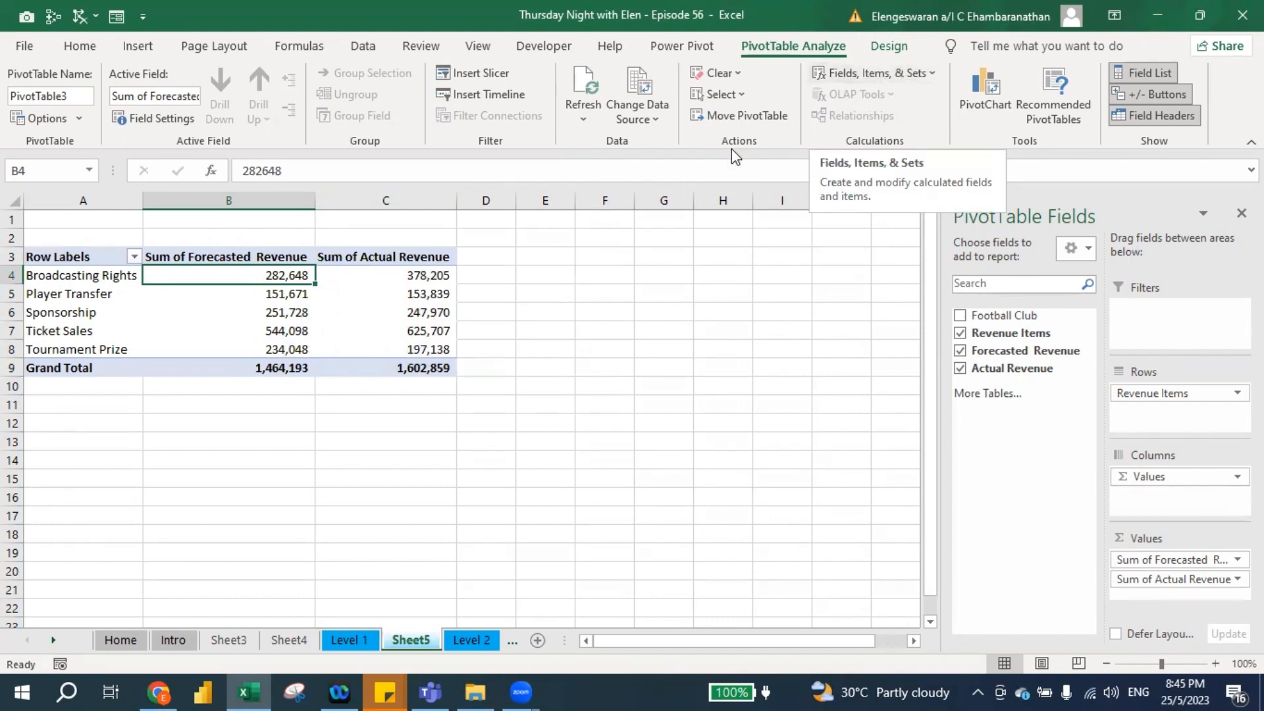
left_click(399, 257)
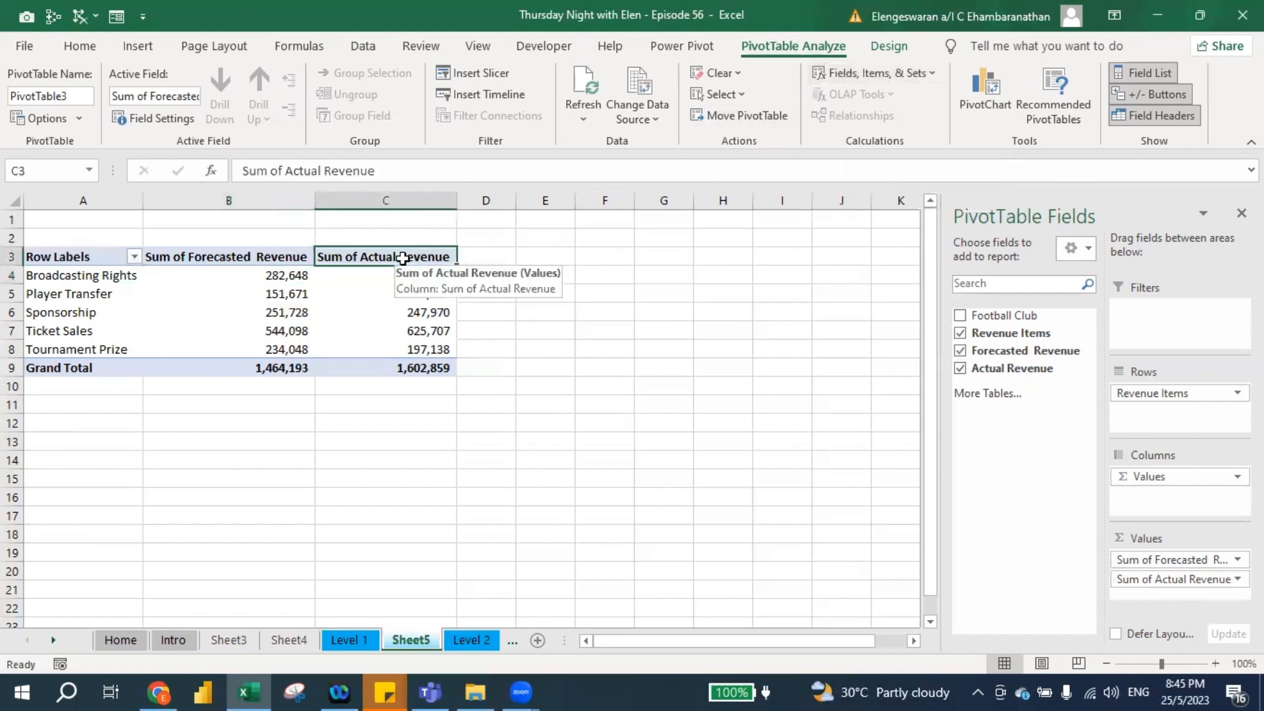
left_click(873, 78)
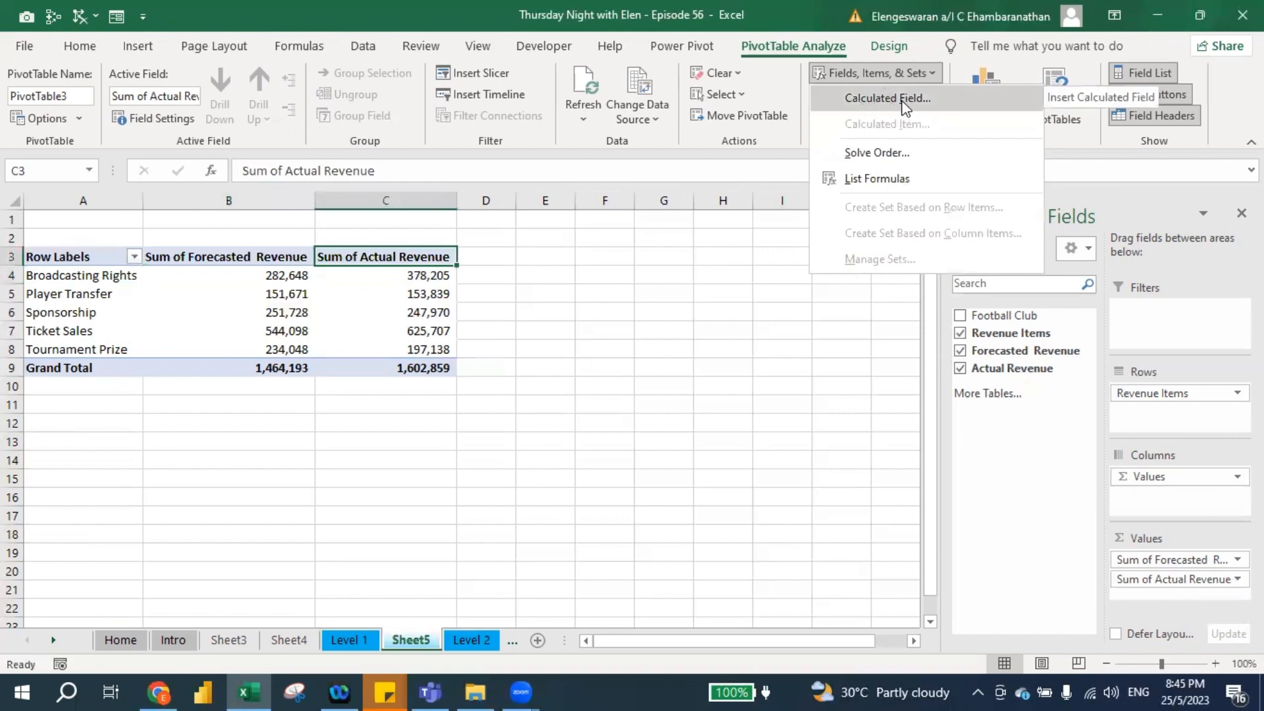
left_click(906, 107)
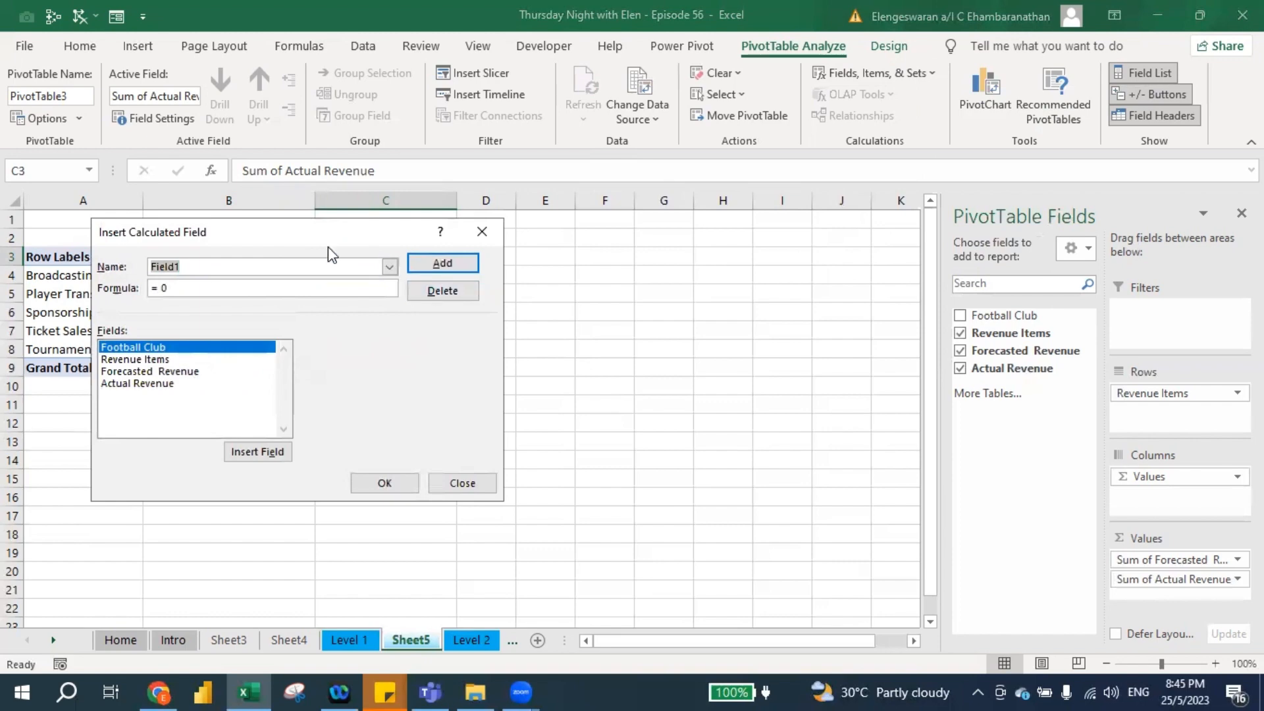
type("Variance Analysis")
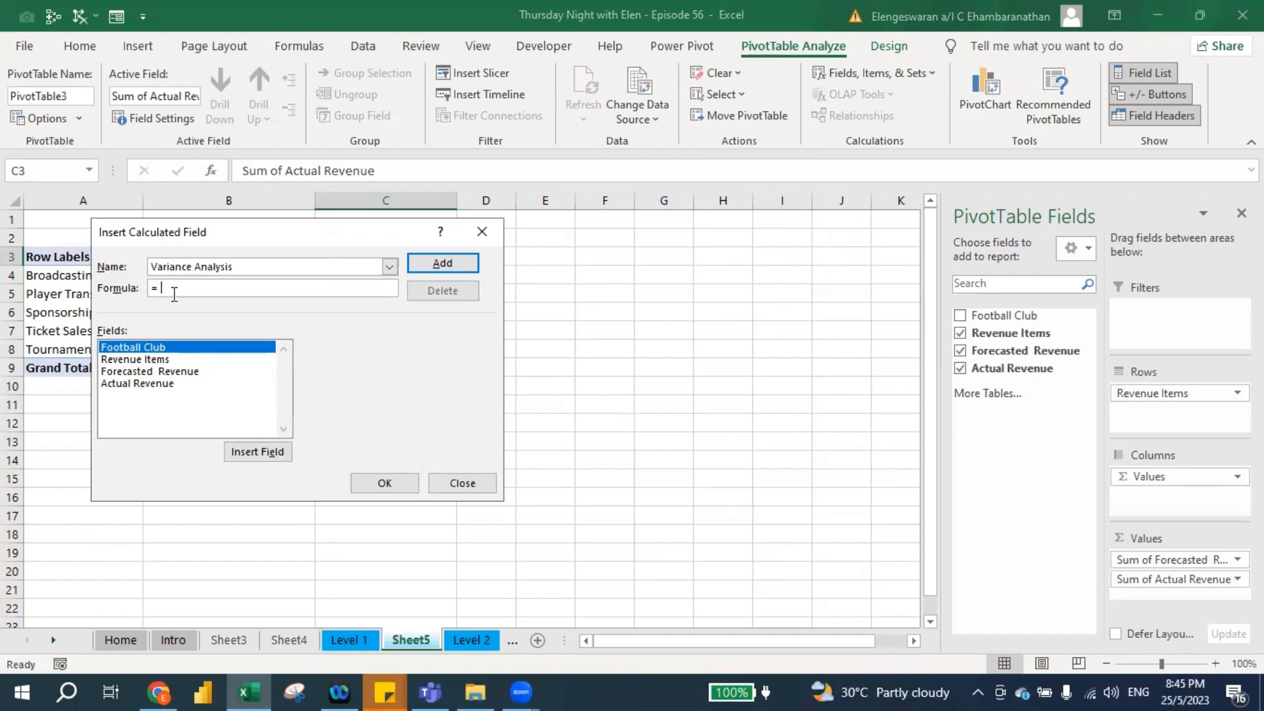
left_click(161, 373)
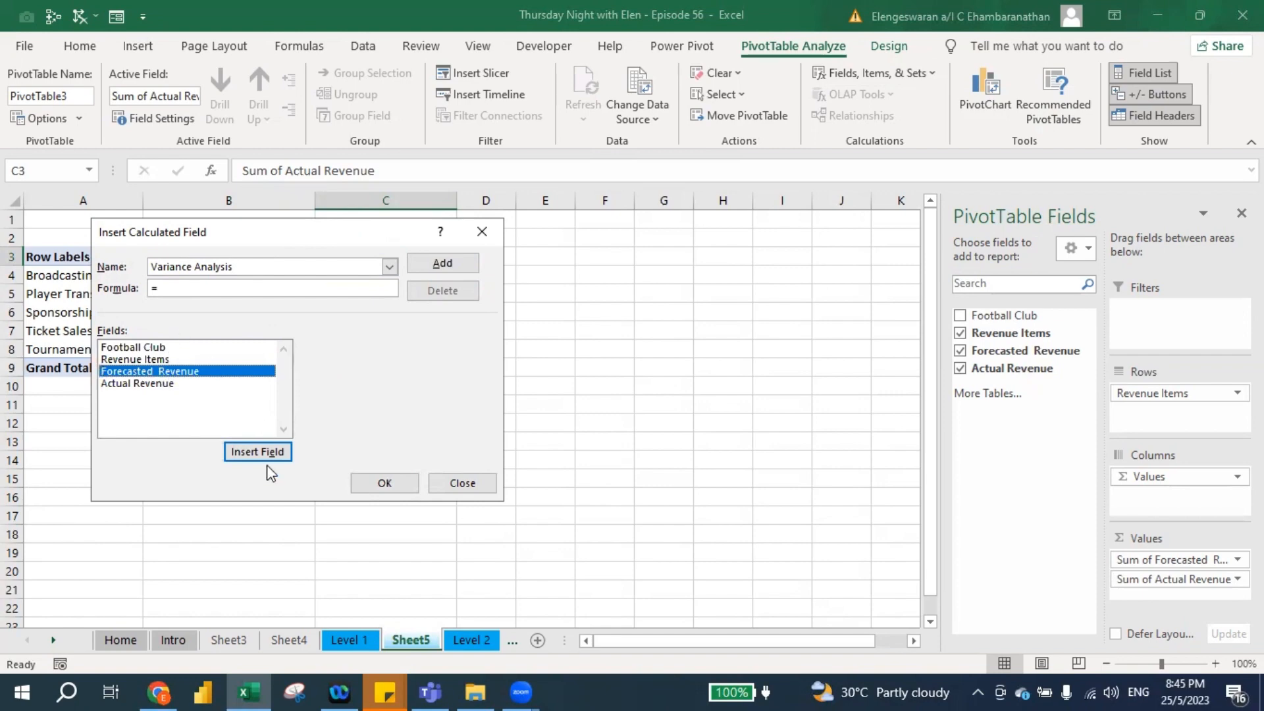
left_click(249, 458)
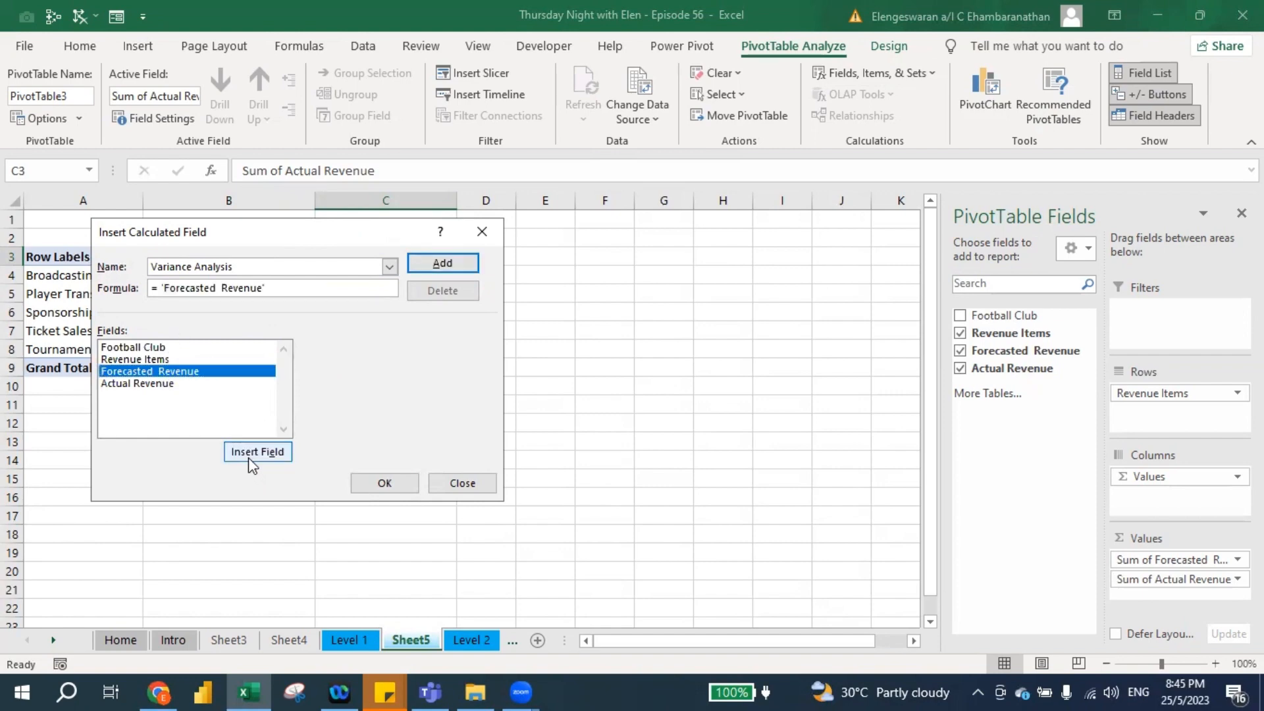
type("-")
left_click(158, 384)
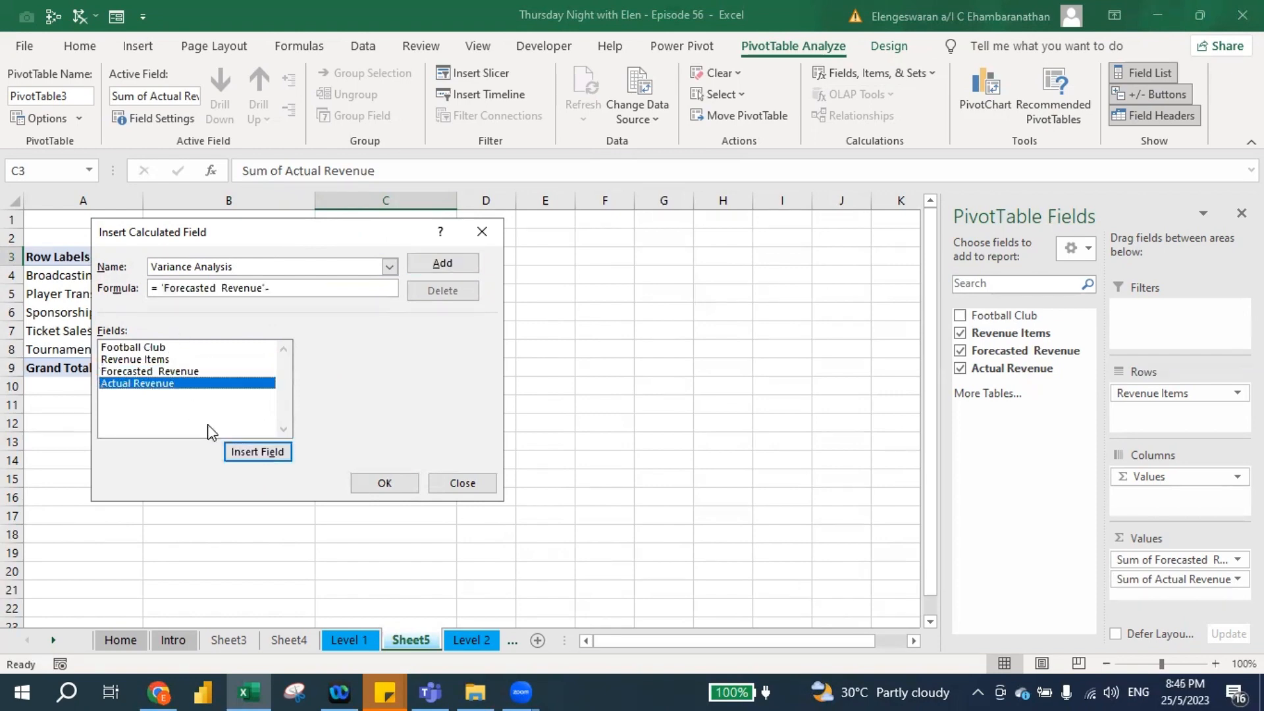
left_click(262, 453)
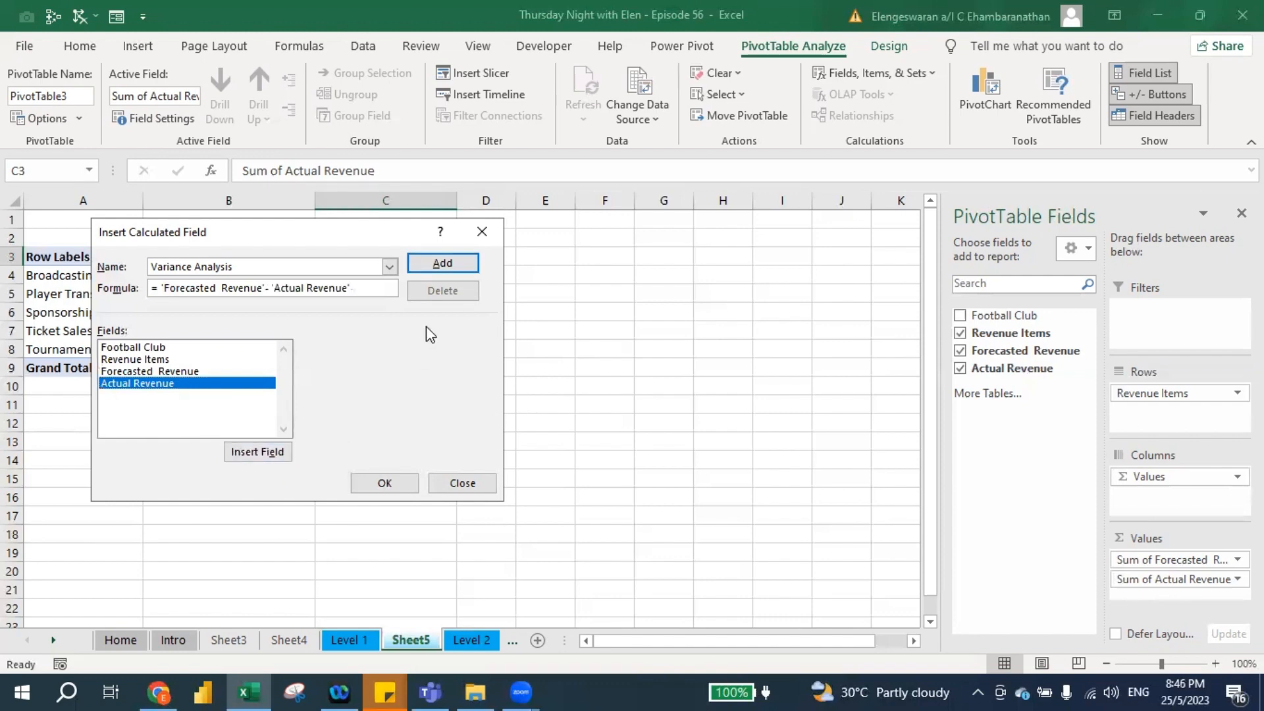
left_click(443, 265)
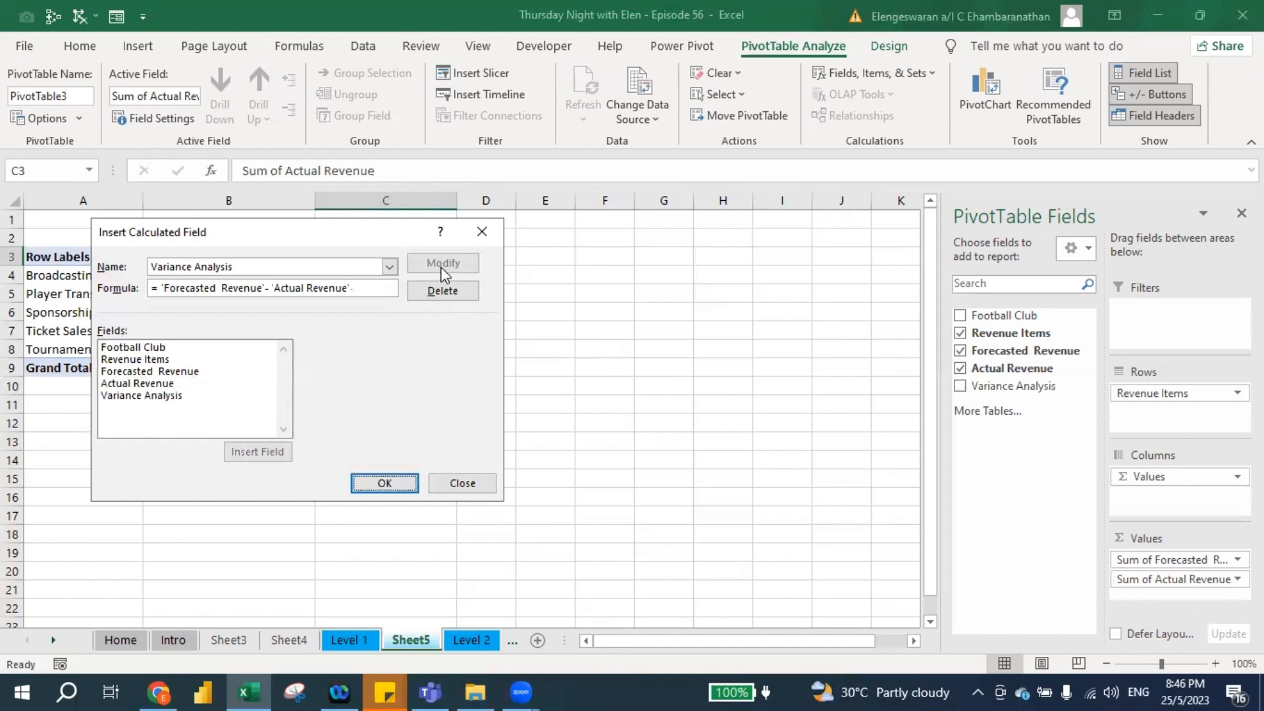
left_click(386, 484)
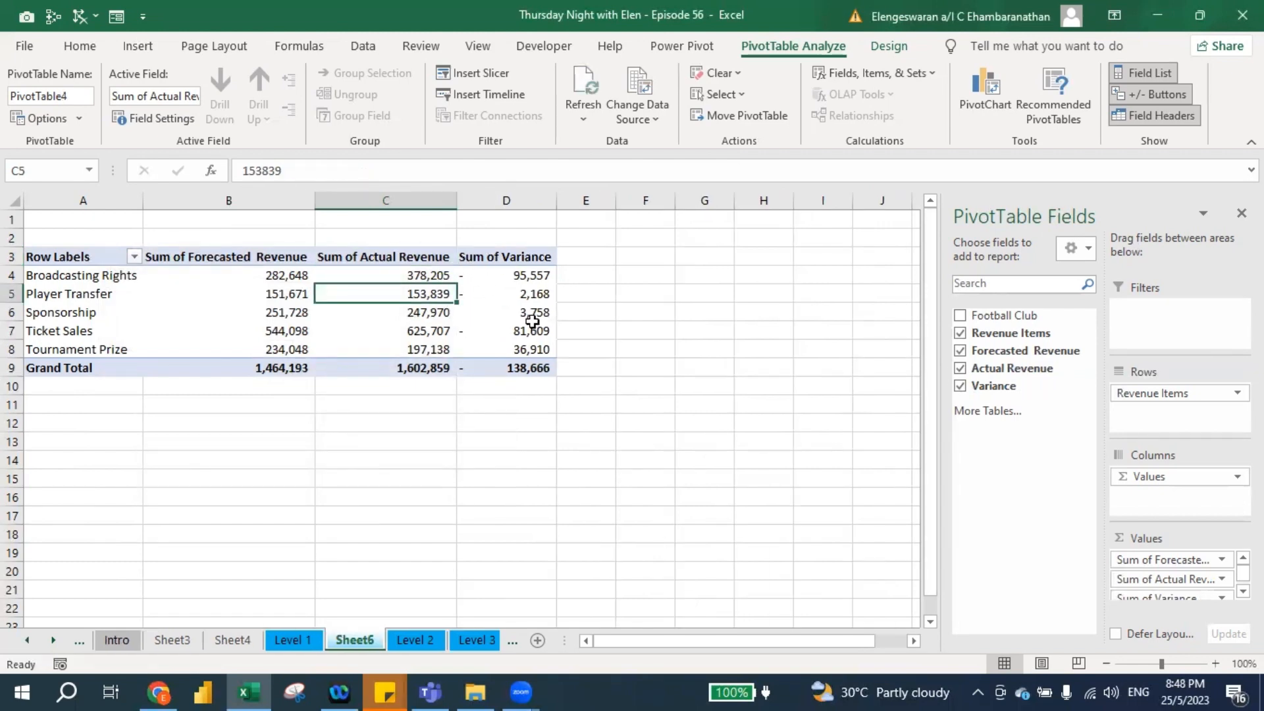
- Remove Actual Revenue and Forecasted Revenue from the PivotTable and sort the variance values from largest to smallest
left_click(960, 369)
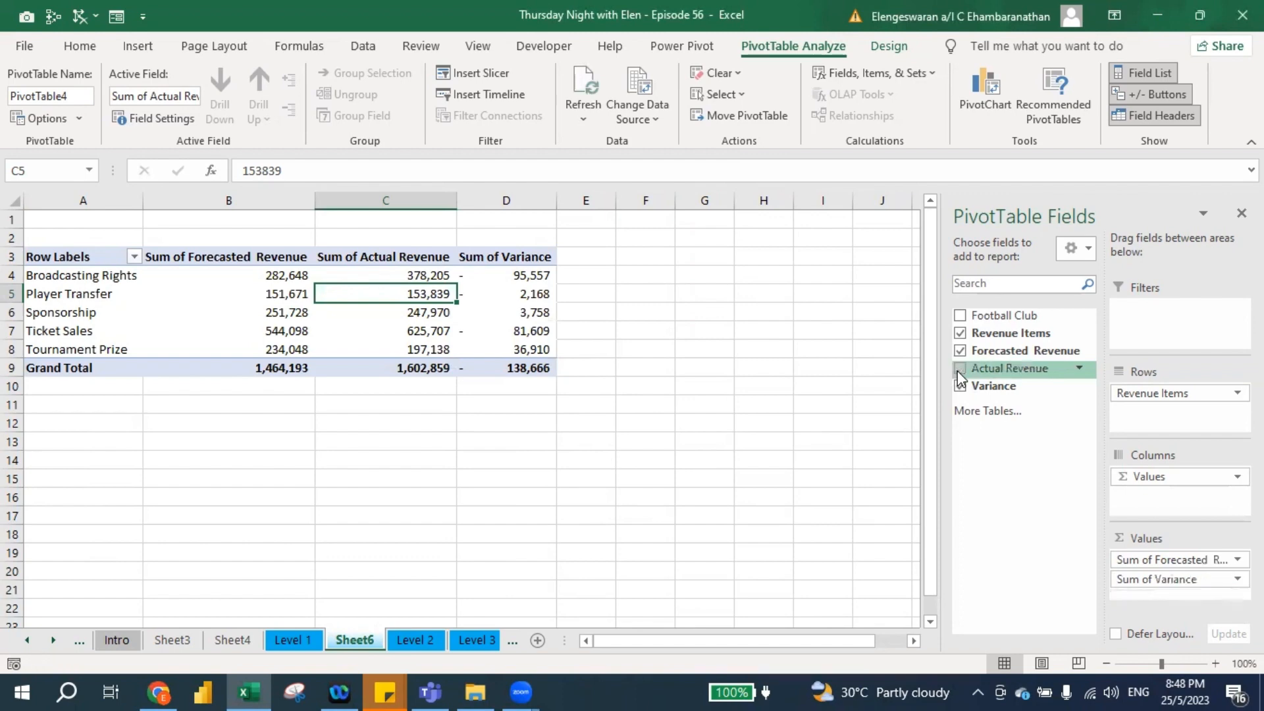
left_click(960, 351)
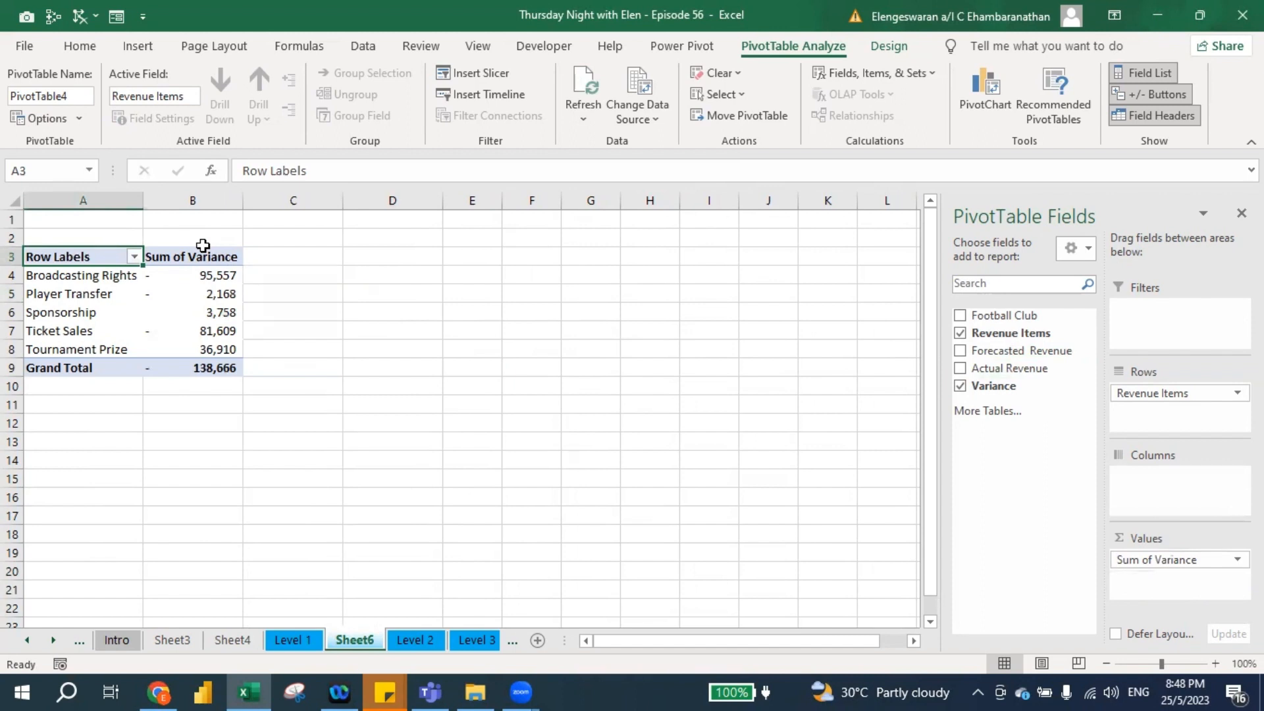
left_click(198, 275)
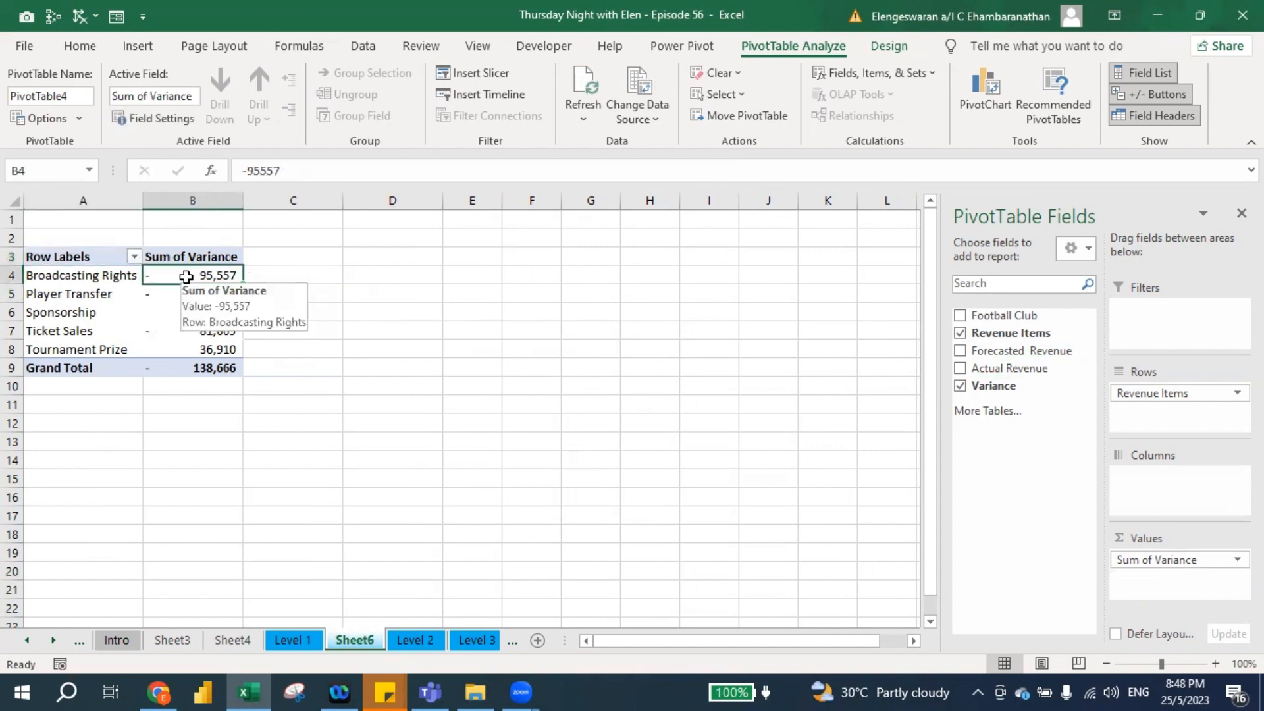
right_click(187, 280)
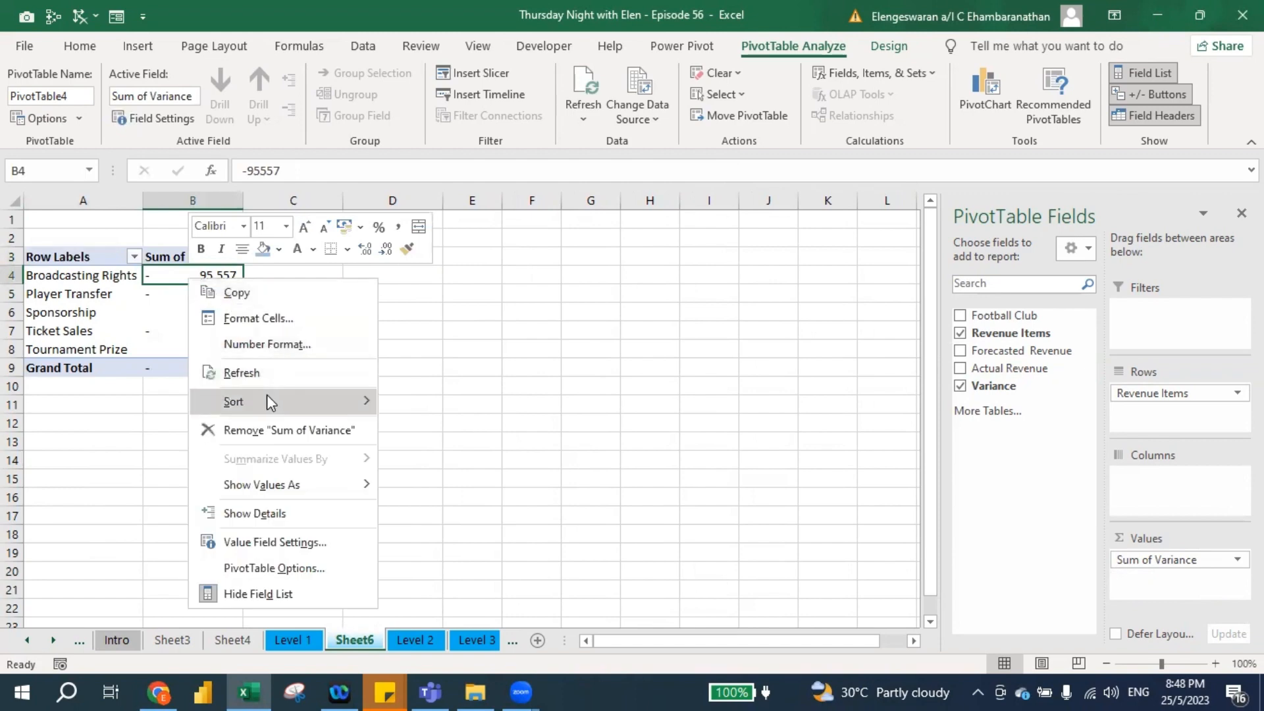
mouse_move(267, 399)
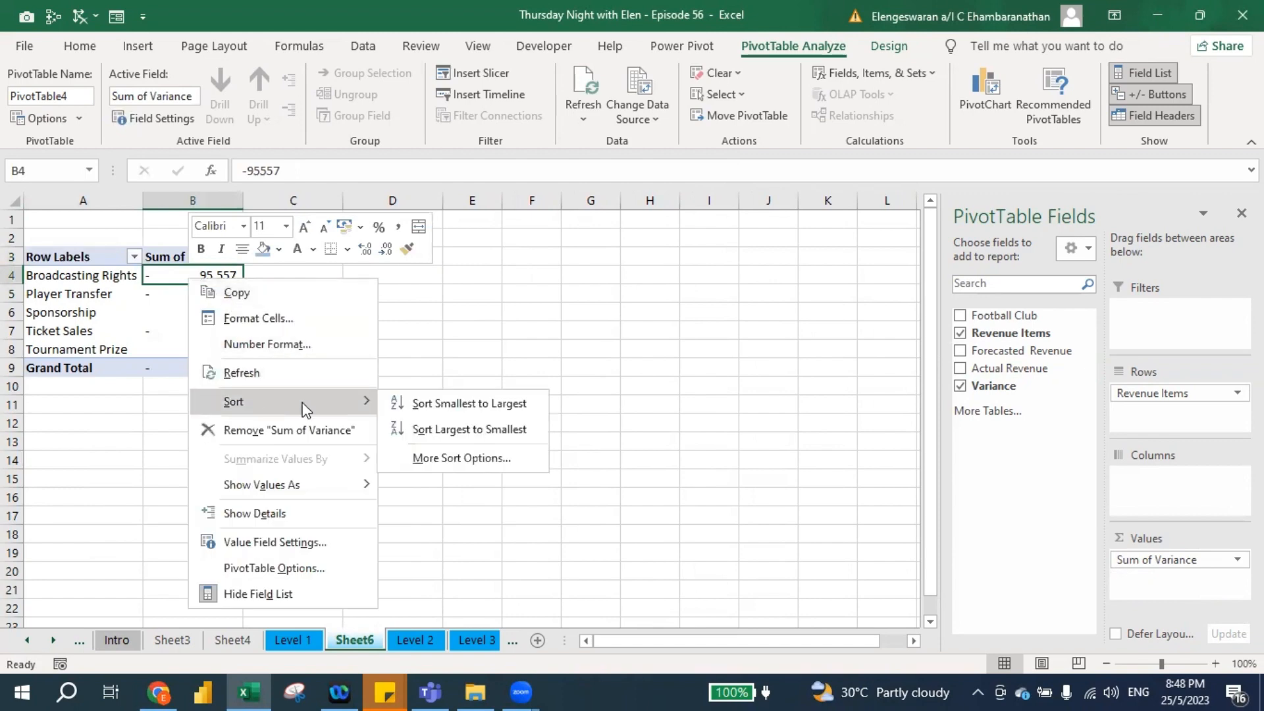
left_click(420, 437)
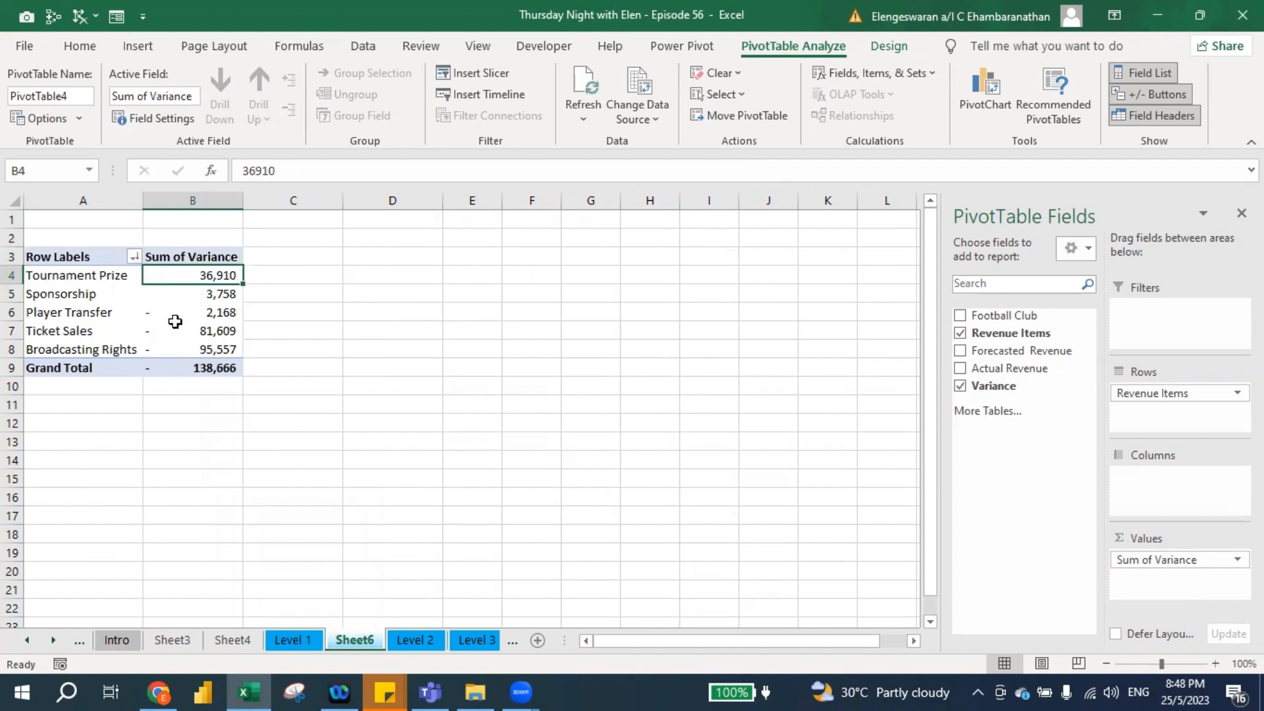
- Turn off the grand totals in the variance PivotTable to remove the Grand Total row
mouse_move(220, 353)
left_click(889, 46)
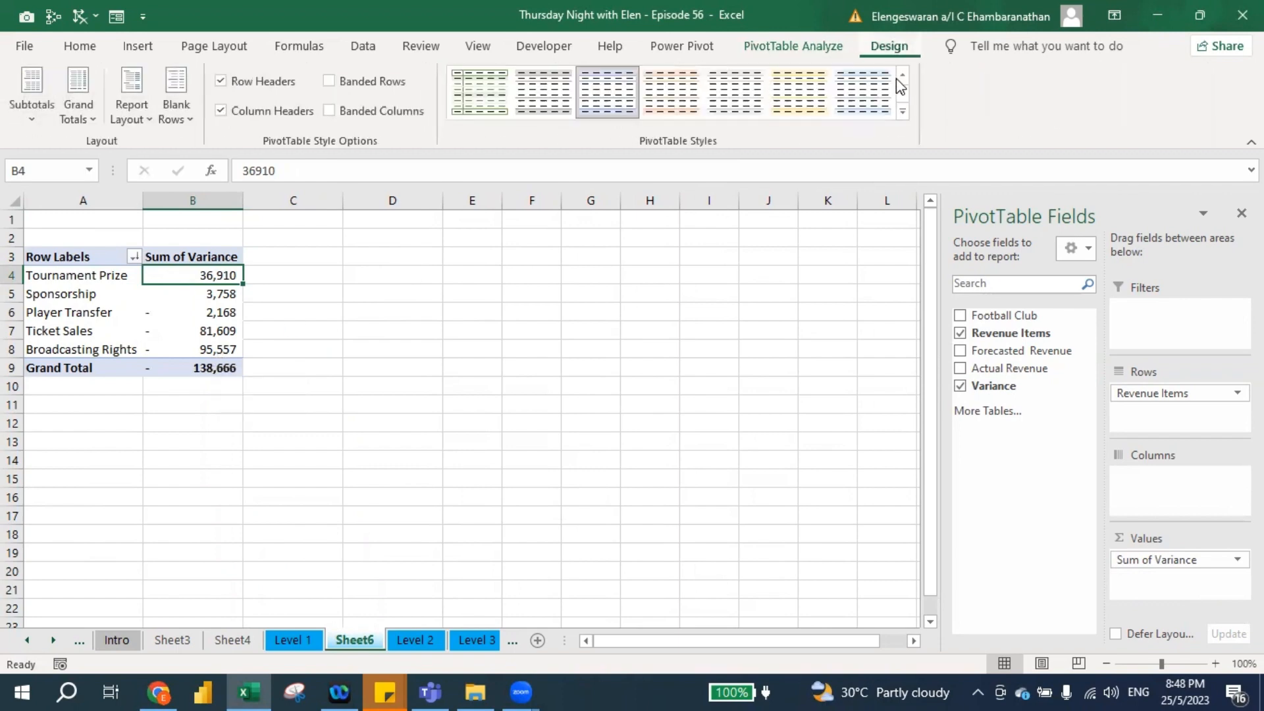
left_click(79, 117)
left_click(119, 161)
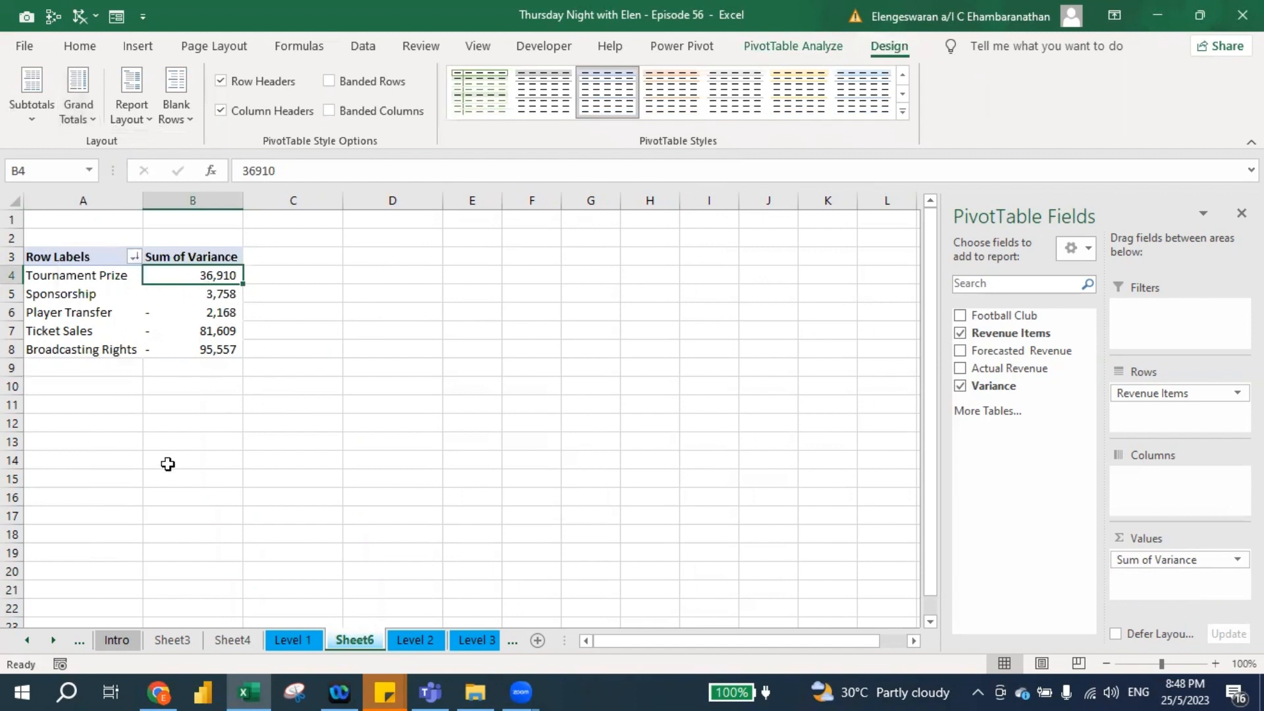
- Apply a Less Than 0 conditional formatting rule with Light Red Fill with Dark Red Text to variance values B4:B8
key("ctrl+shift+Down")
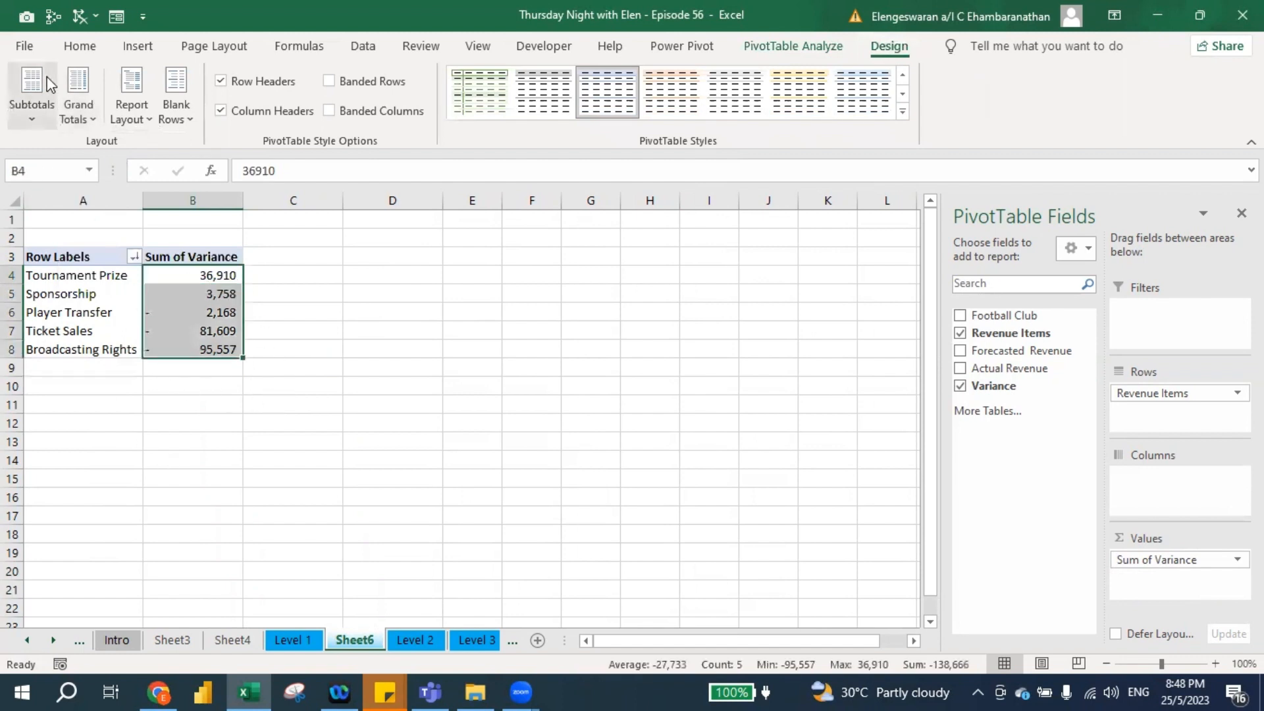
left_click(80, 53)
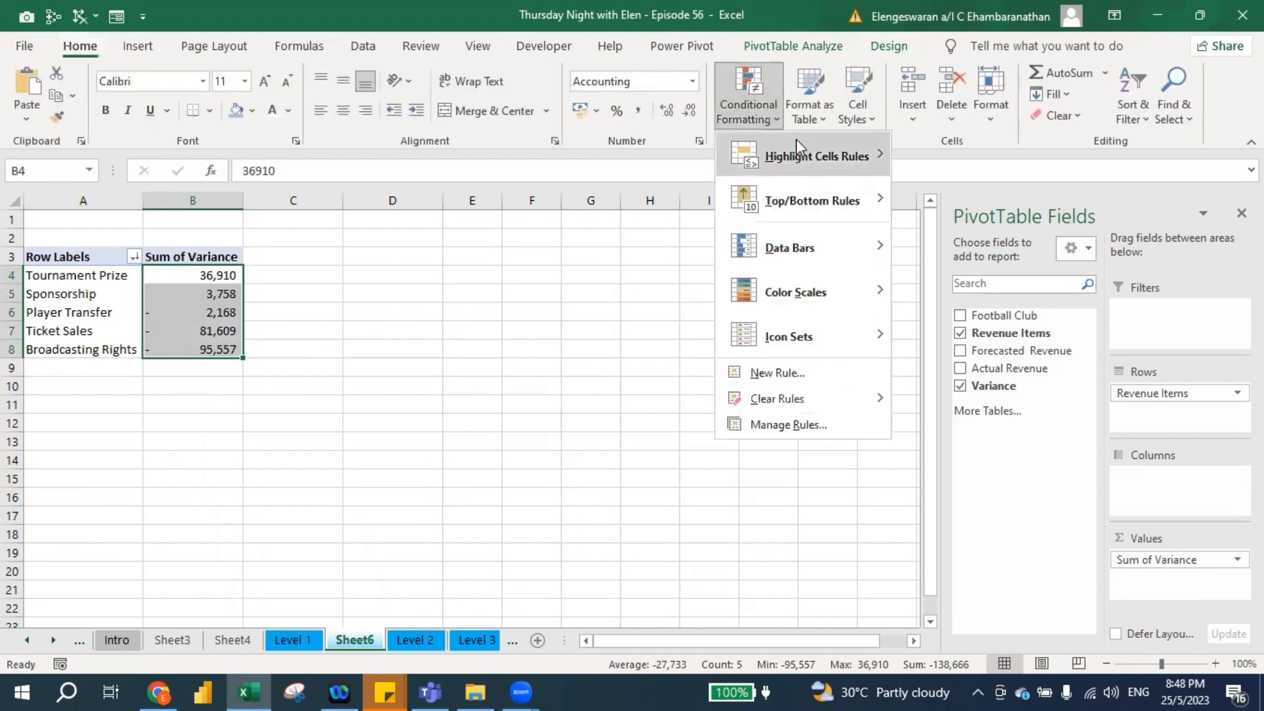
mouse_move(796, 140)
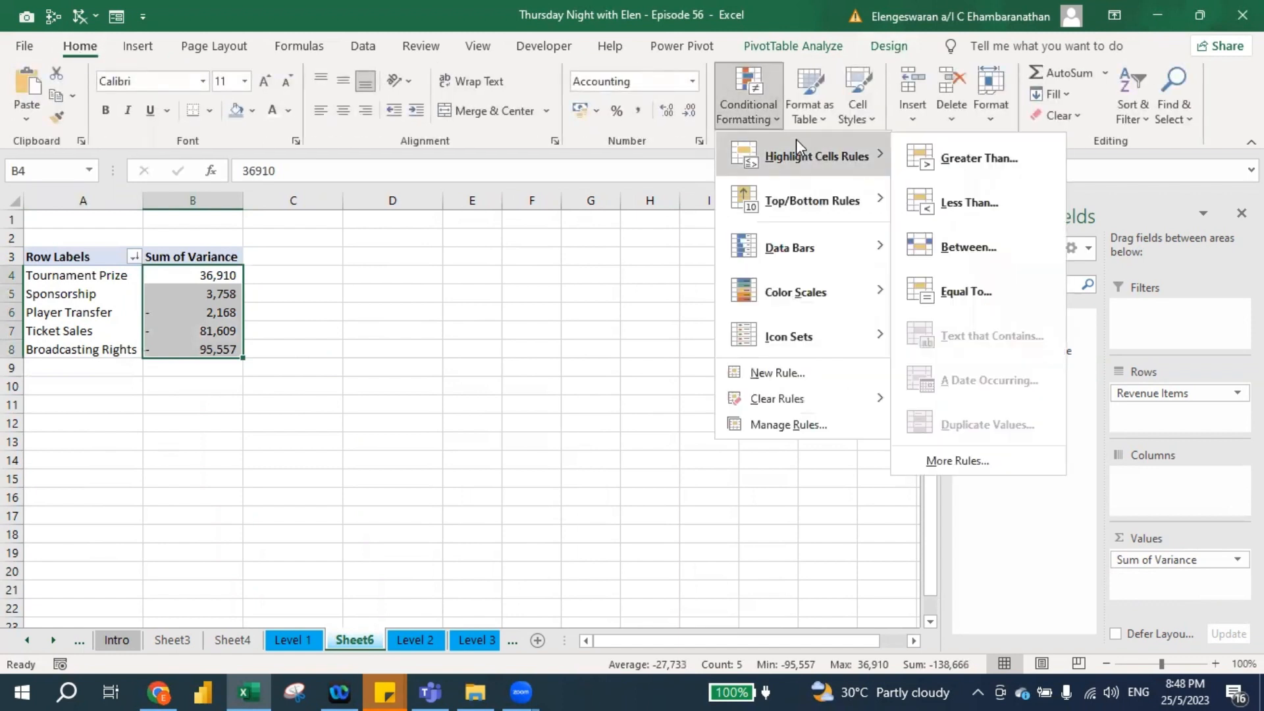
left_click(944, 191)
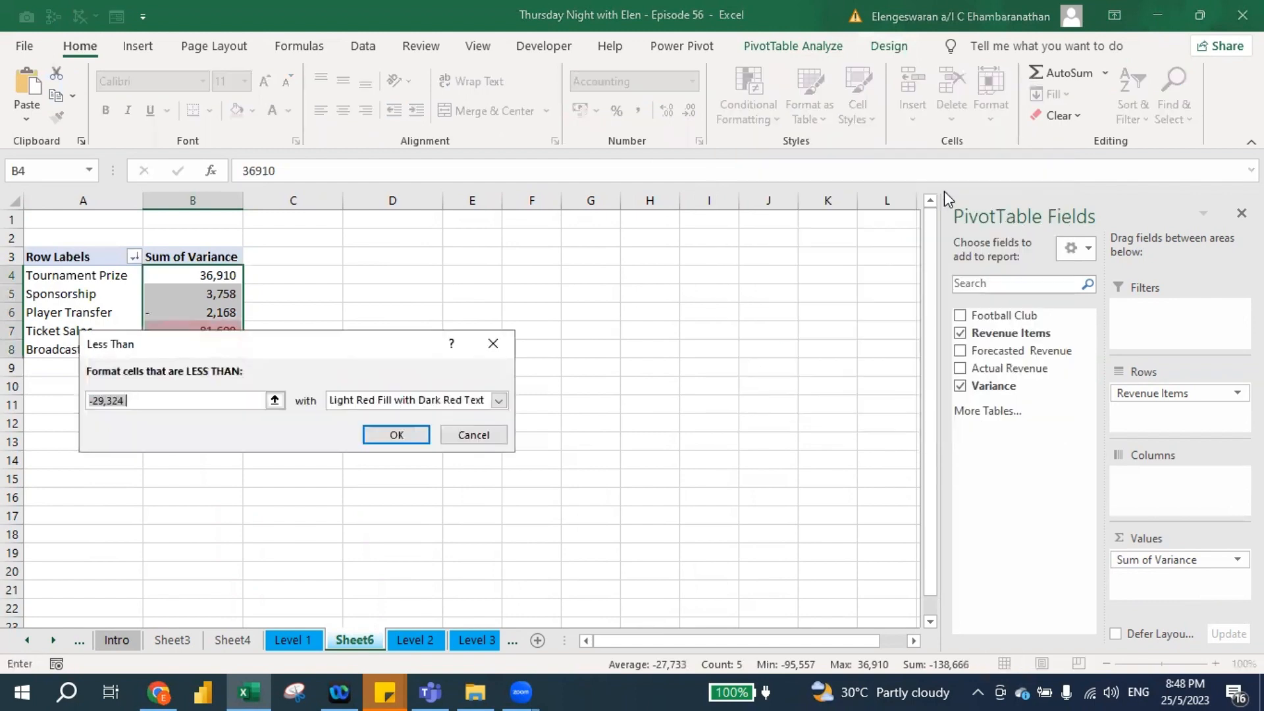
type("0")
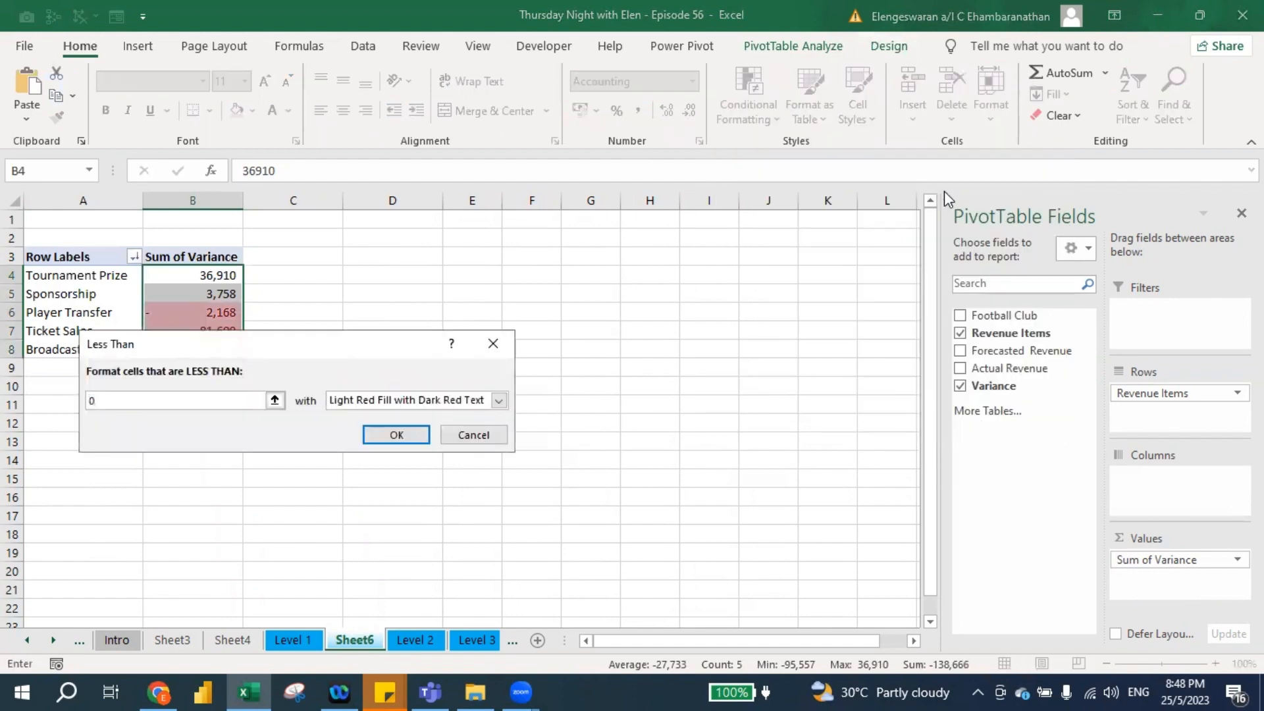
left_click(418, 438)
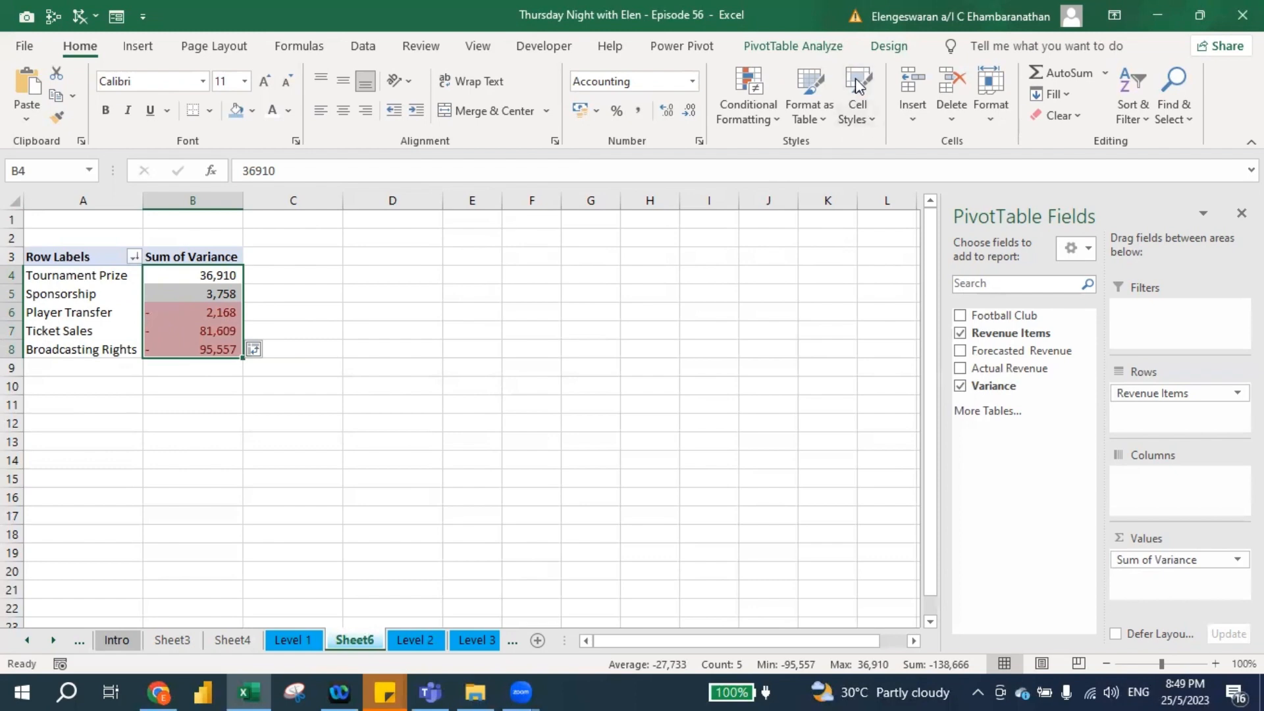
- Insert a slicer for the Football Club field of the PivotTable
key("alt")
key("j")
key("t")
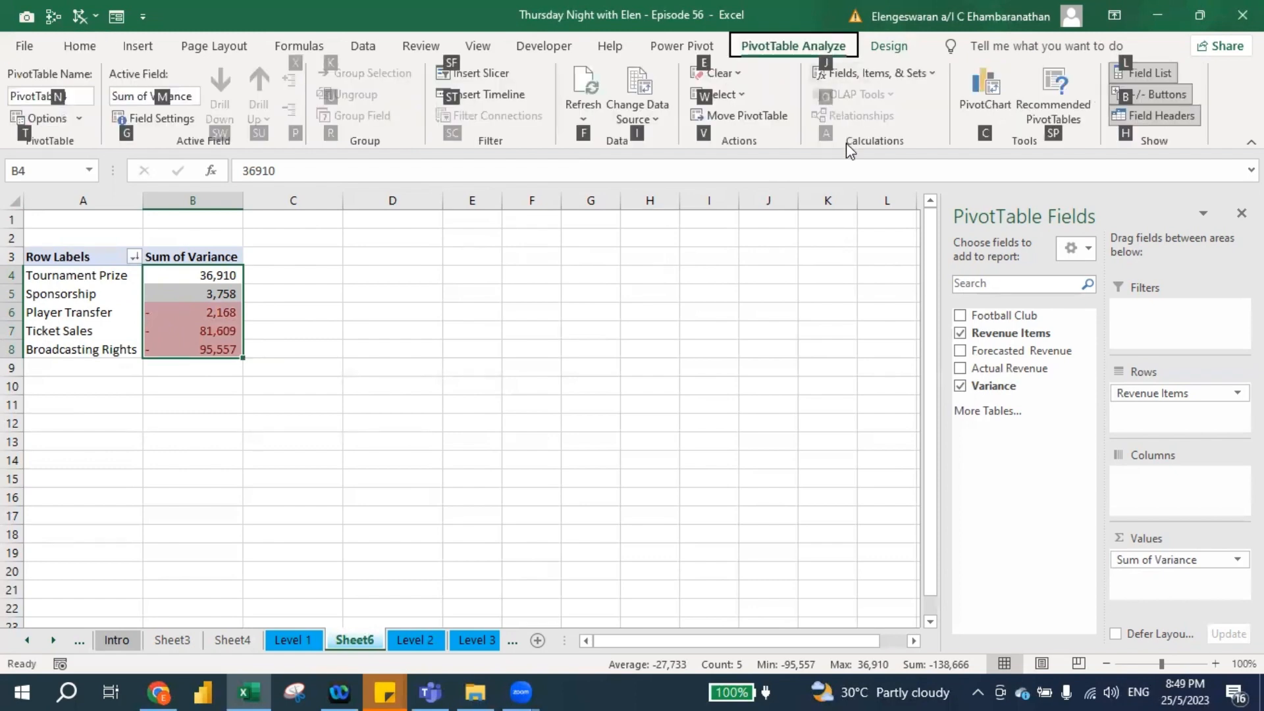
left_click(520, 81)
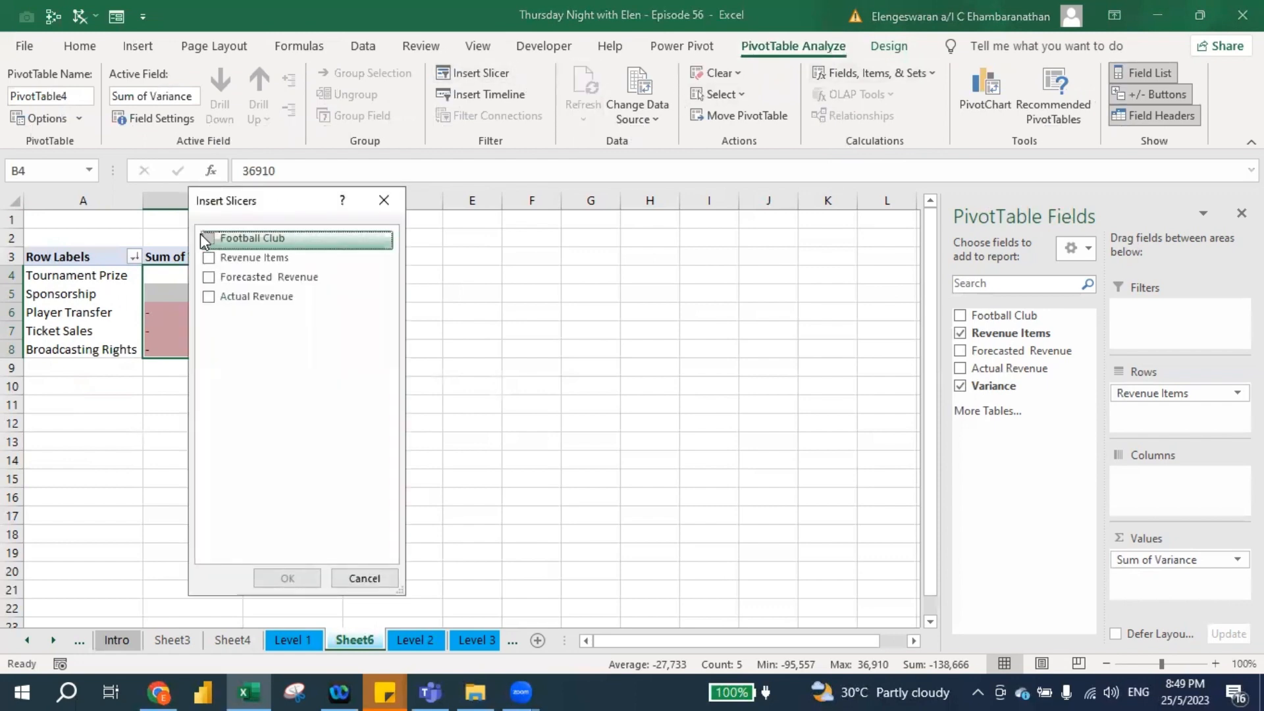
left_click(204, 238)
left_click(283, 578)
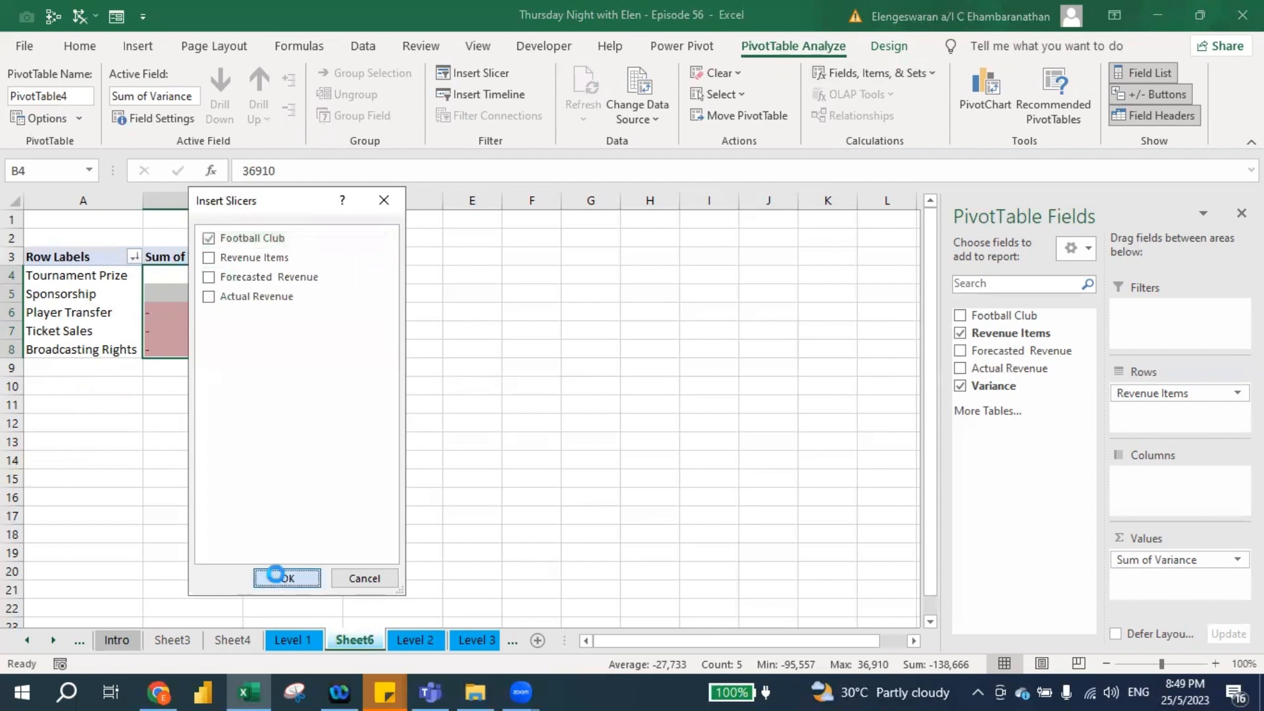
- Place the Football Club slicer beside the PivotTable and filter the variance by Arsenal, followed by Chelsea
left_click_drag(427, 314, 310, 245)
left_click(304, 270)
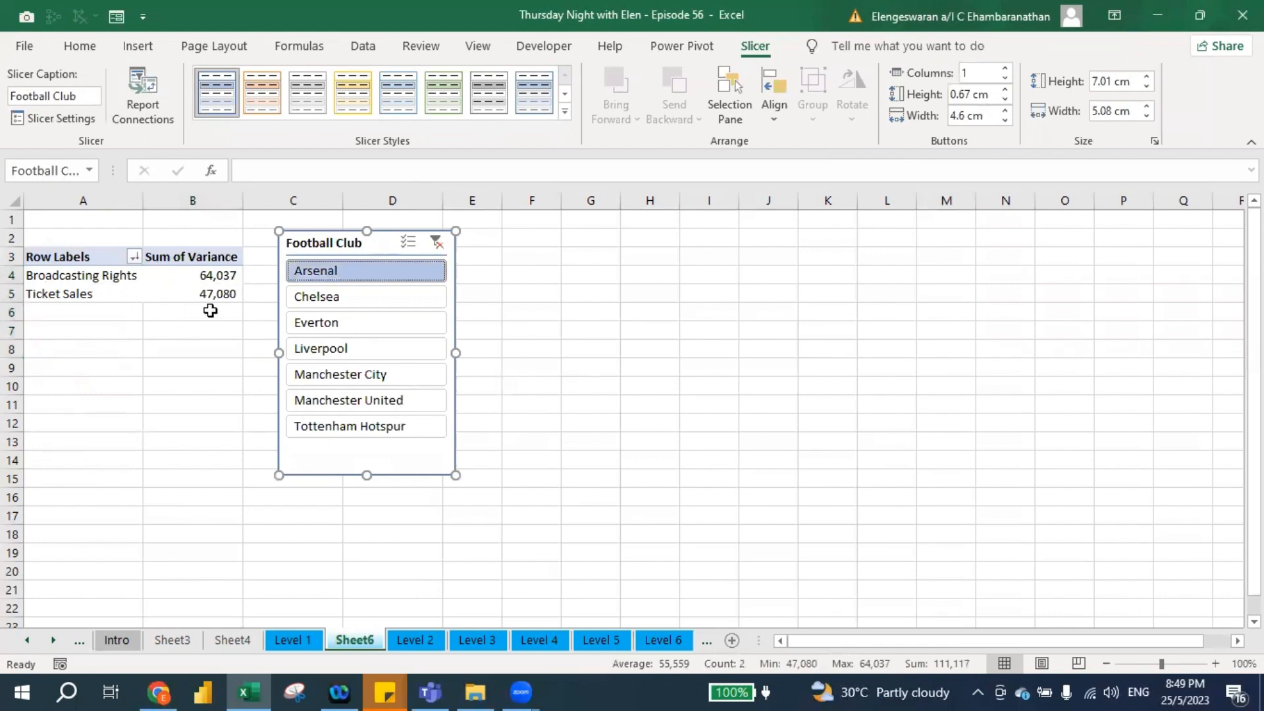
left_click(333, 303)
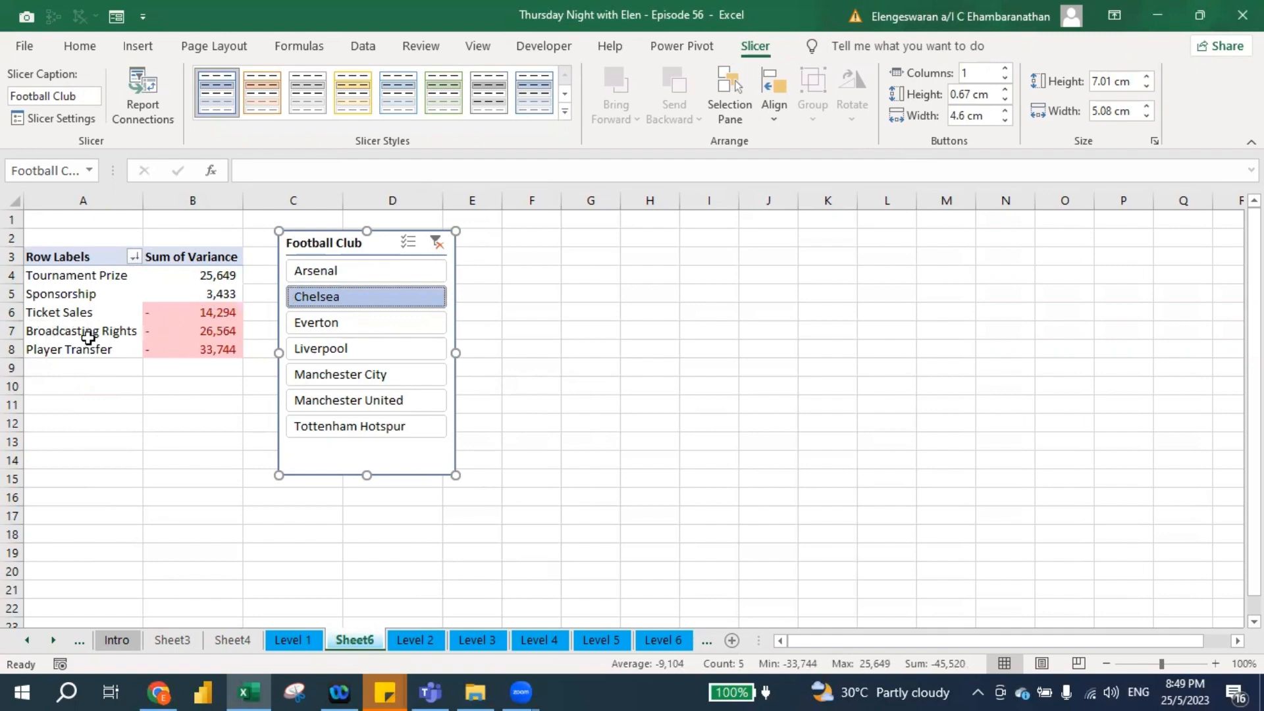
- Enter the heading "pivot table" in B11 and the letters s, a and p in cells B12 to B14
left_click(180, 403)
type("pivot")
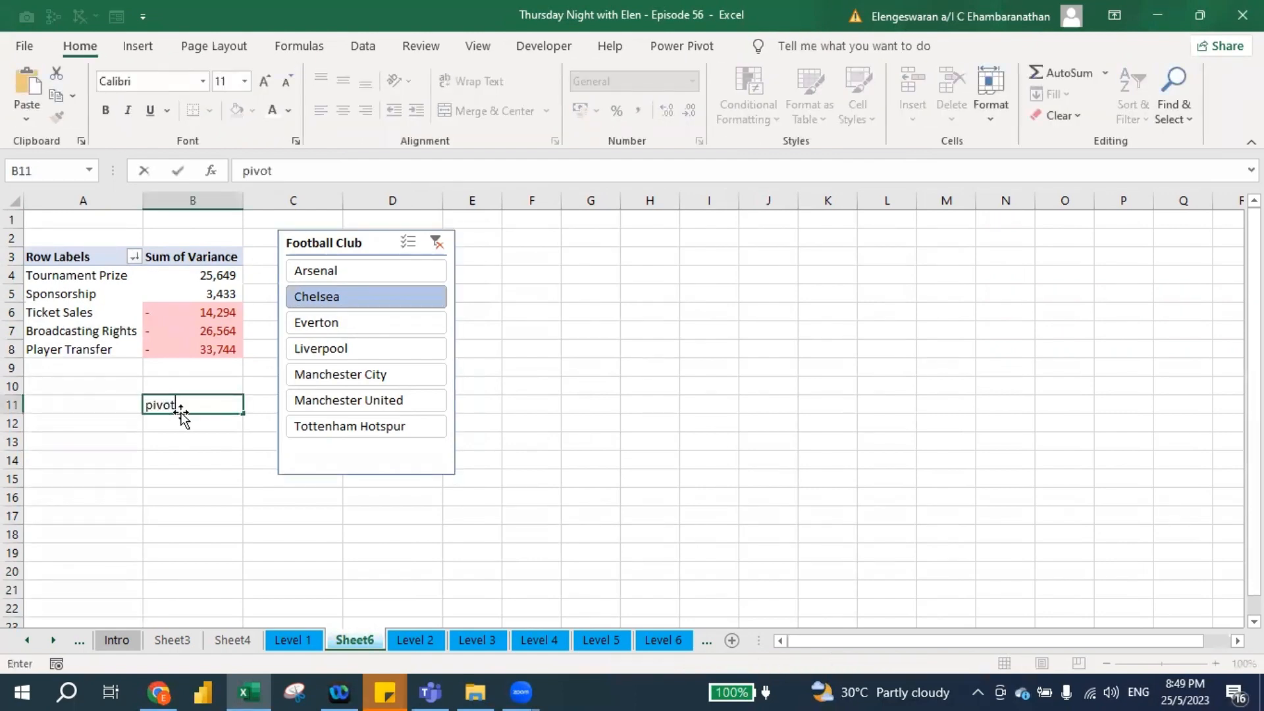
type(" table")
key("BackSpace")
type("le")
key("Return")
type("s")
key("Return")
type("a")
key("Return")
type("p")
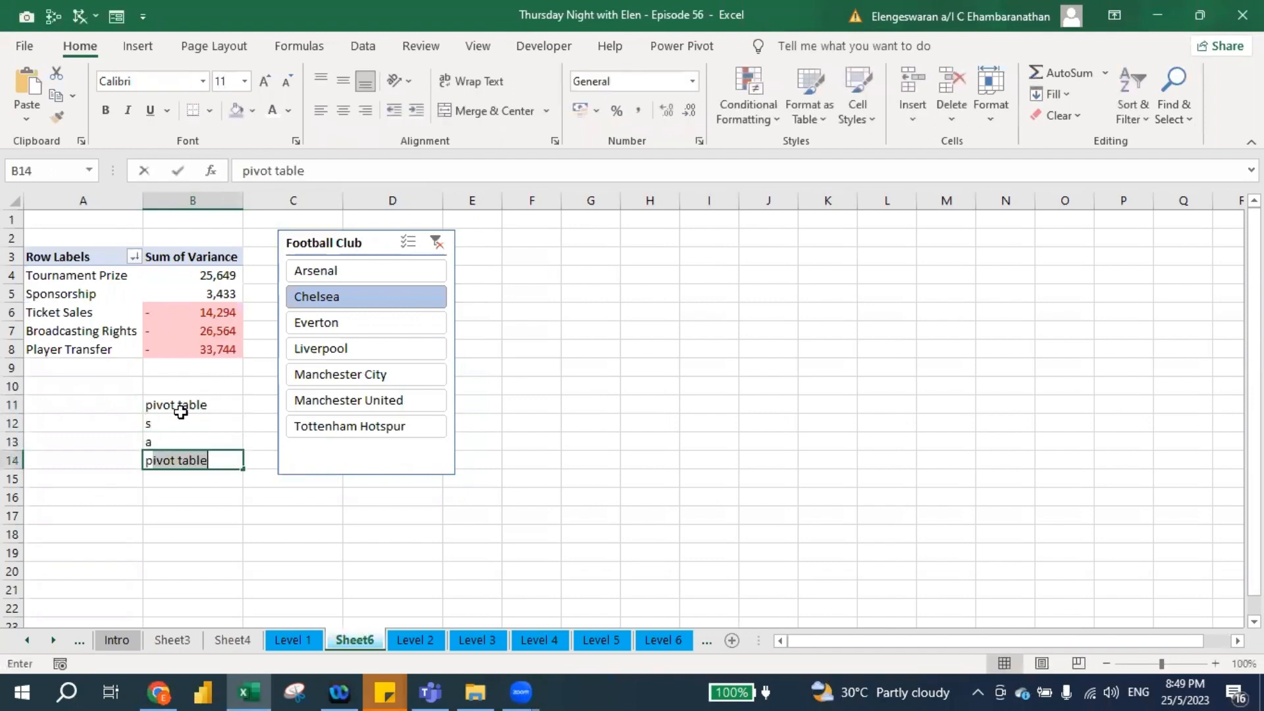
key("BackSpace")
key("Return")
- Enter the words summary, analysis and presentation in A12 to A14, next to their initials, and return to A12
key("Up")
key("Up")
key("Up")
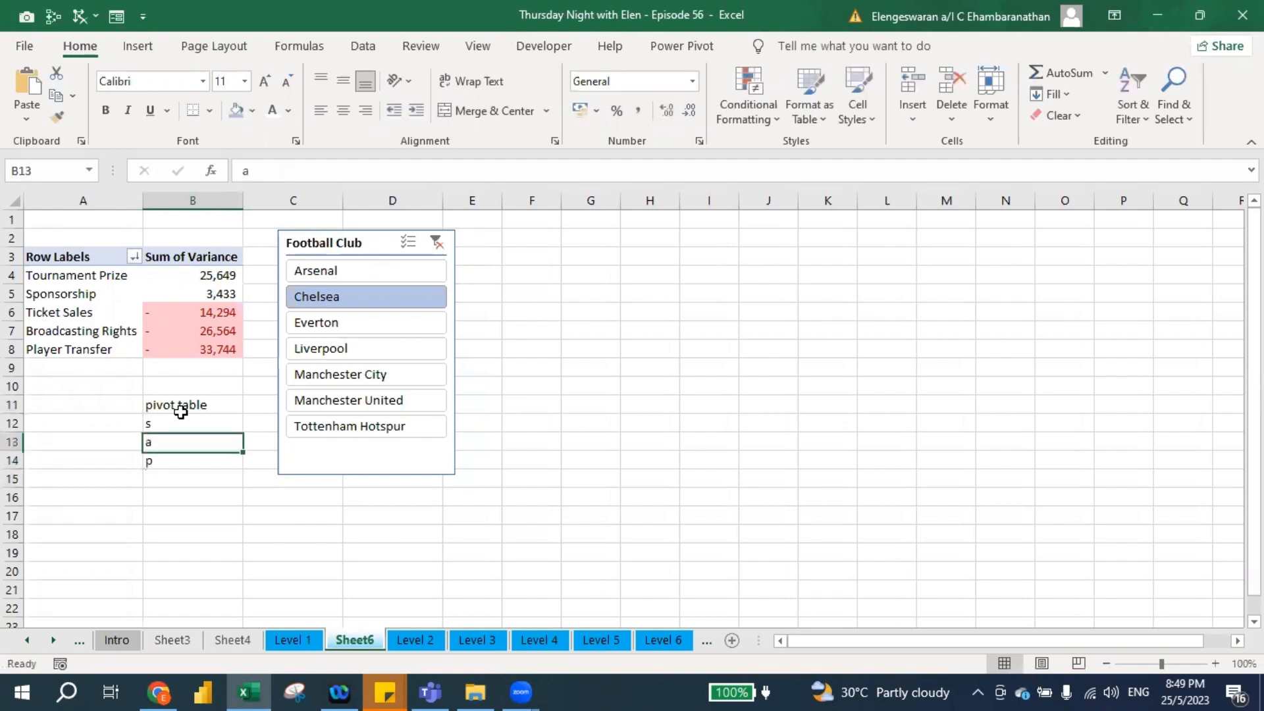
key("Left")
type("summary")
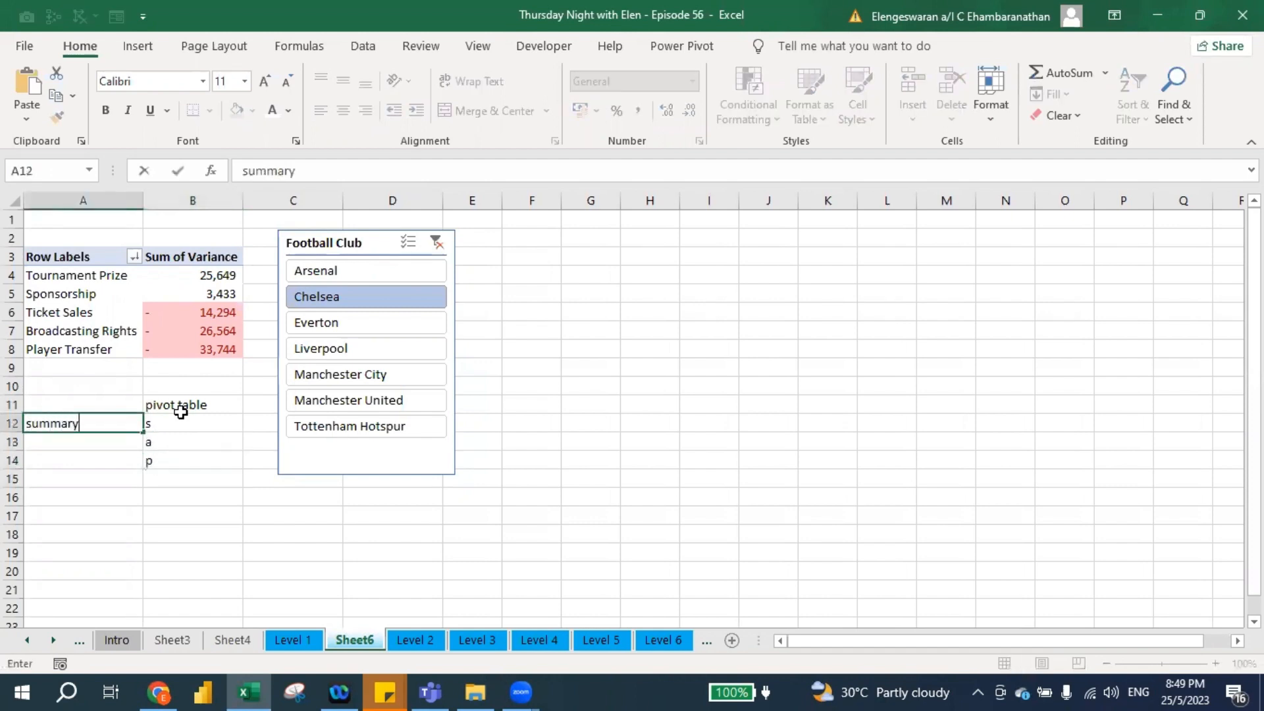
key("Return")
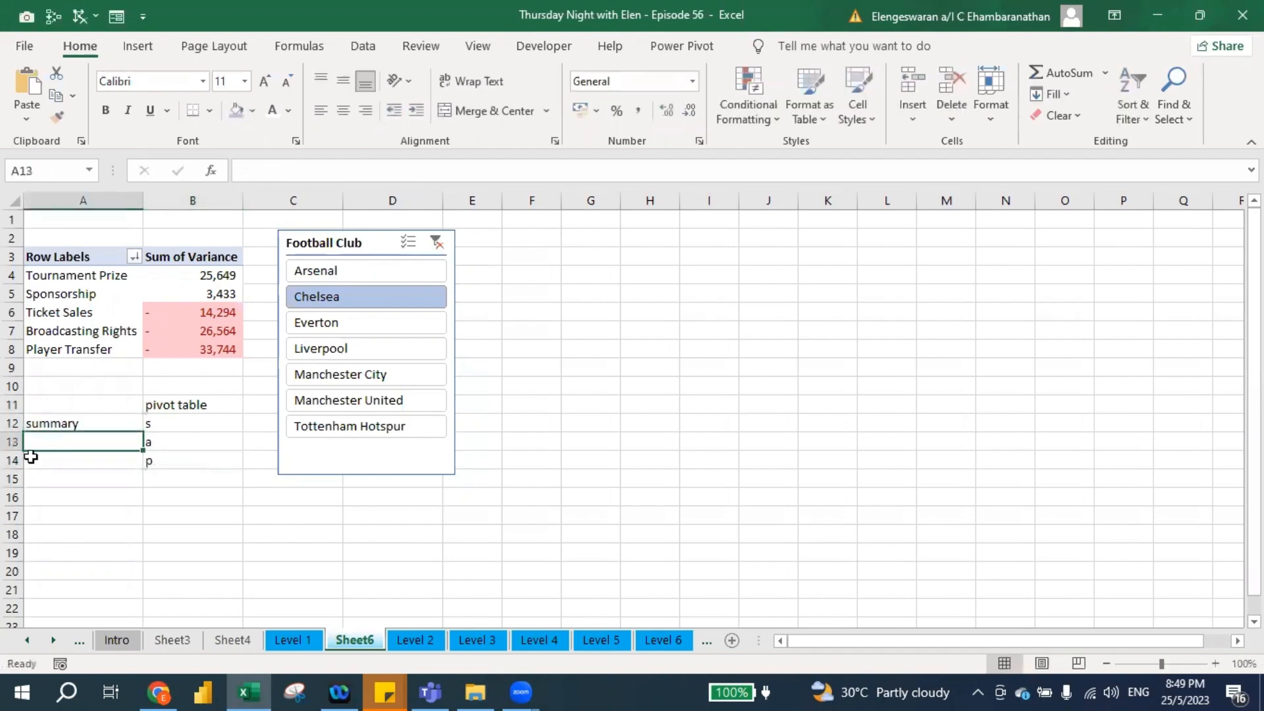
type("analysis")
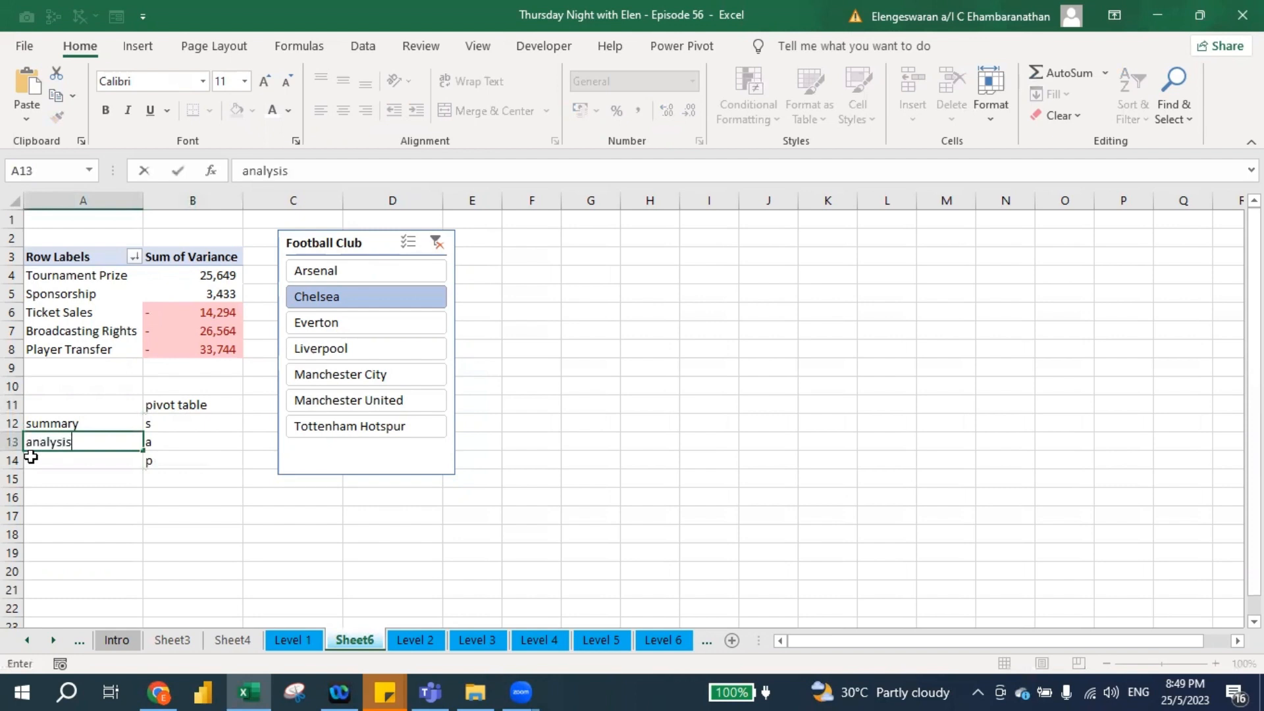
key("Return")
type("presentation")
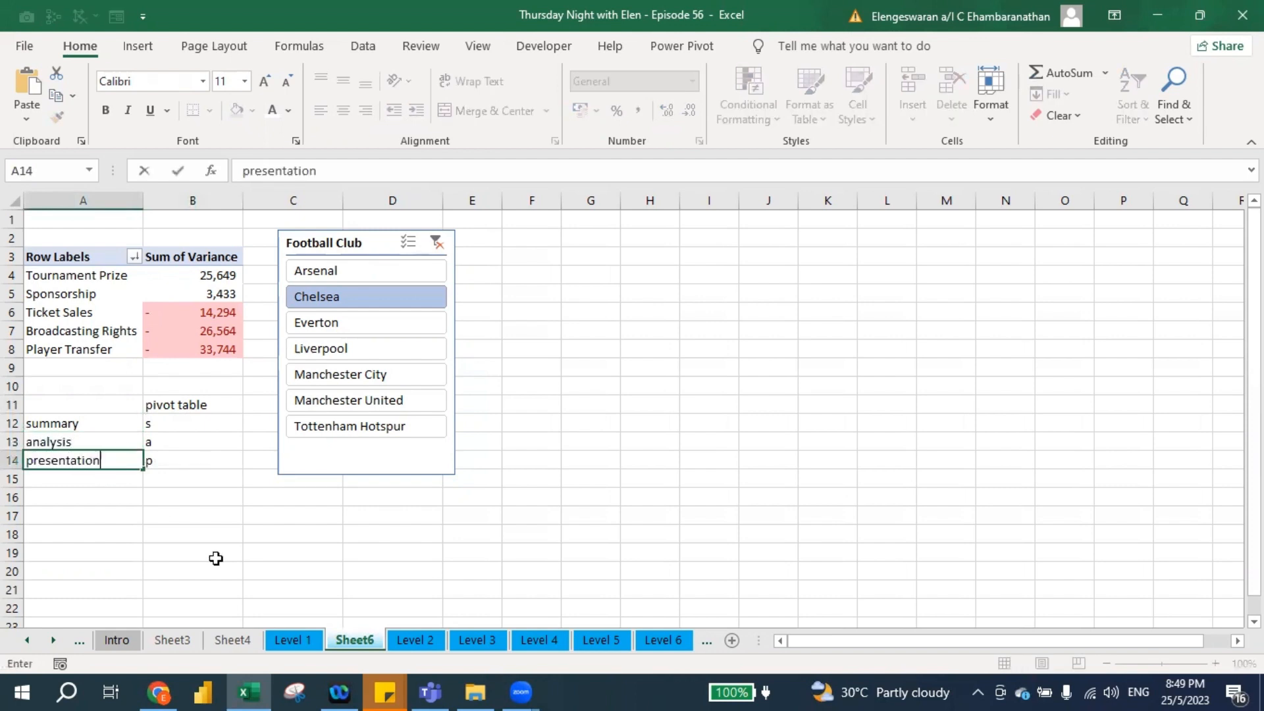
key("Return")
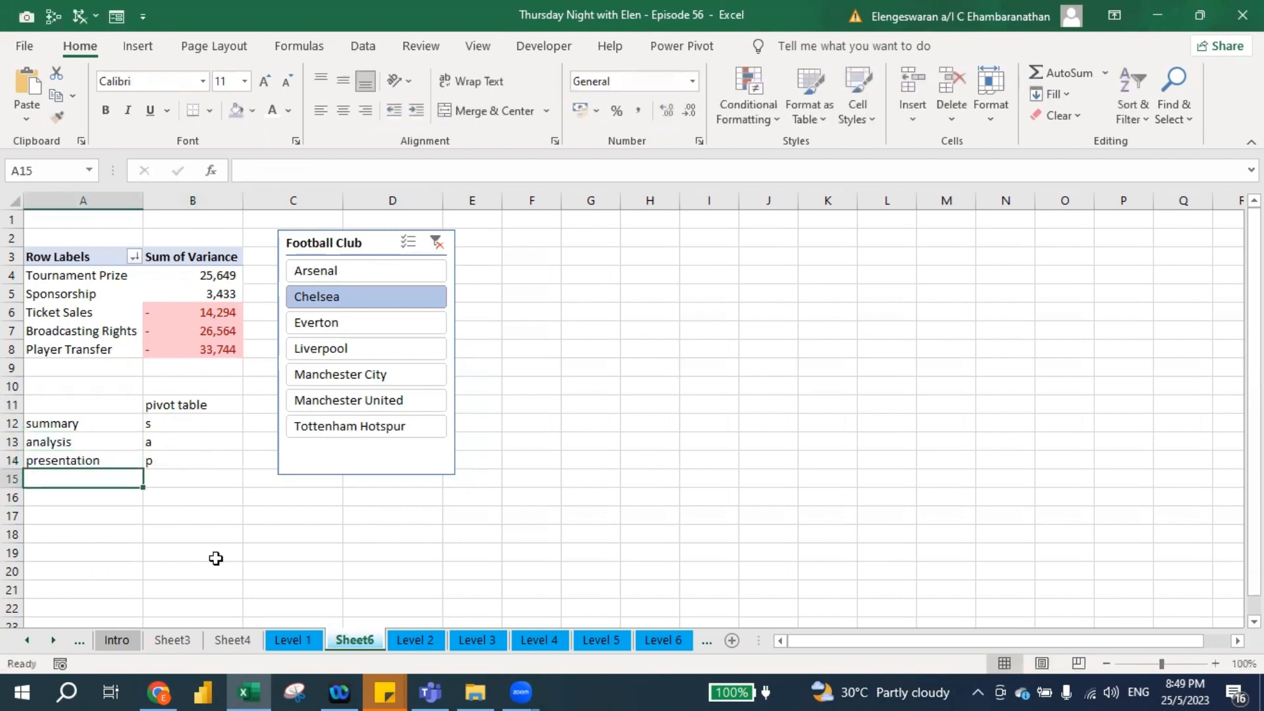
key("Up")
key("Up")
key("Up")
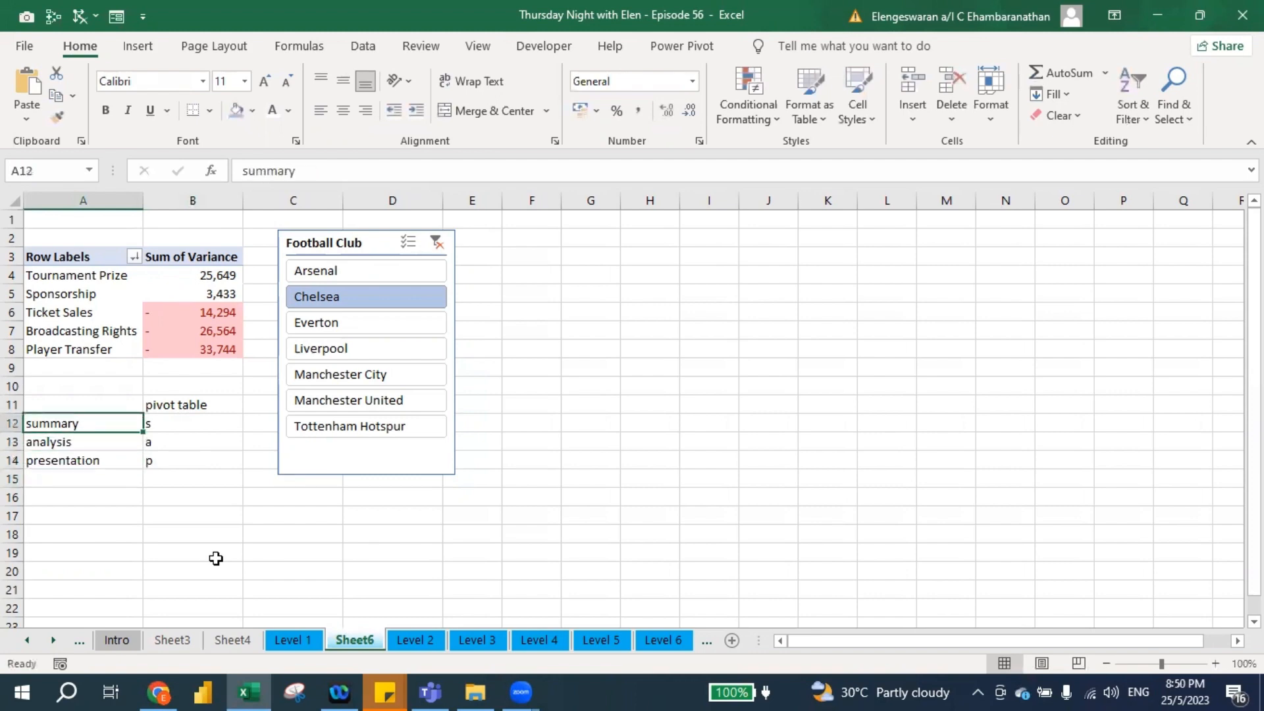